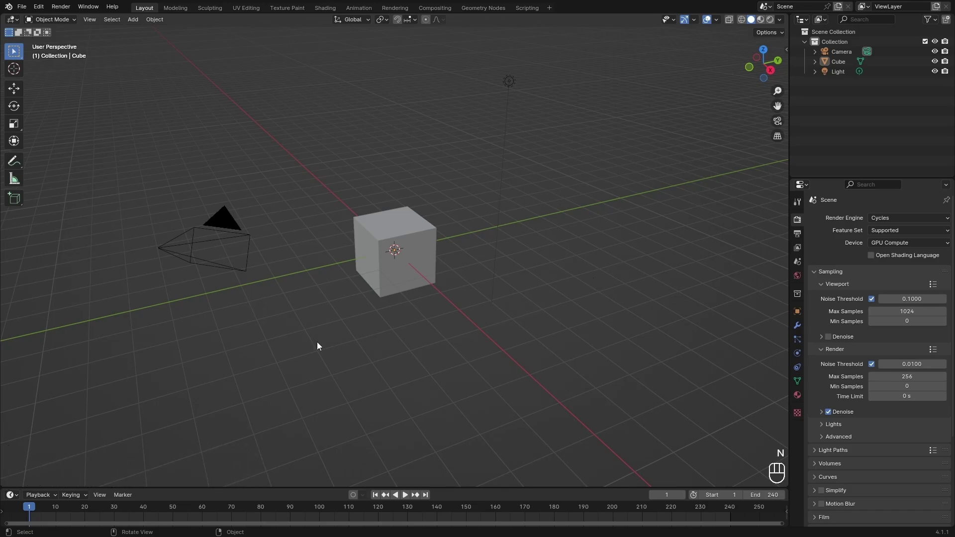
Delete all the default scene objects and add a mesh plane at the origin.
middle_drag(535, 248, 507, 283)
key(a)
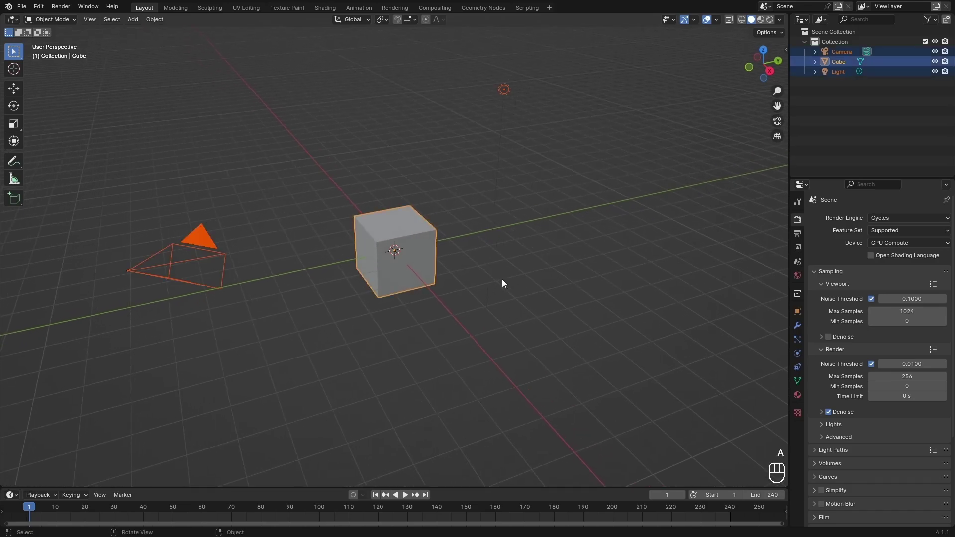
key(x)
key(shift+a)
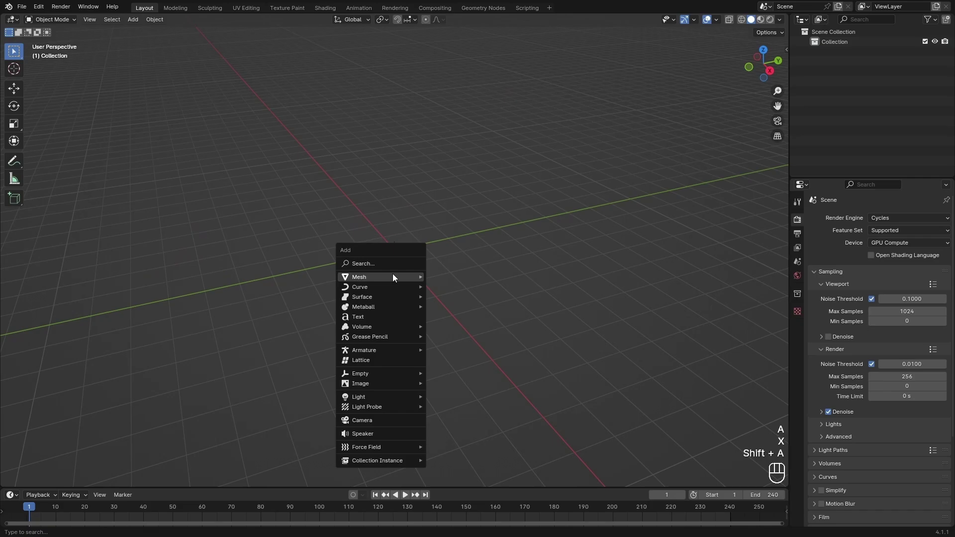
mouse_move(393, 274)
click(446, 275)
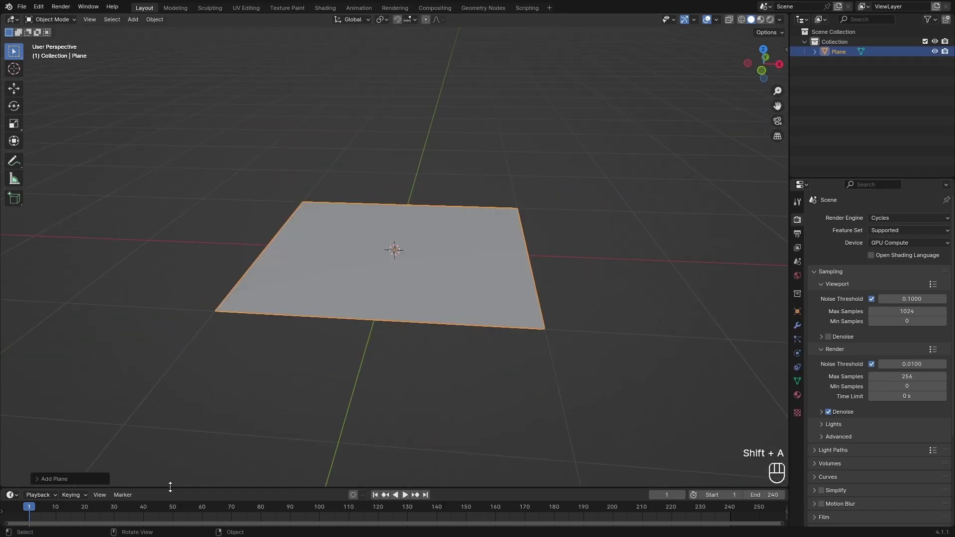
Enlarge the timeline area and add an emitter particle system to the plane.
drag(171, 487, 183, 421)
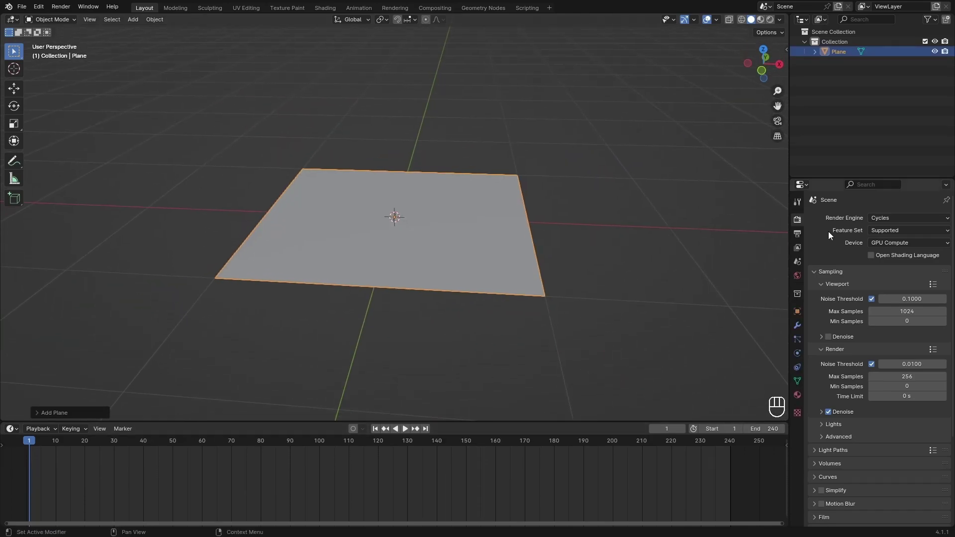
click(798, 339)
click(947, 217)
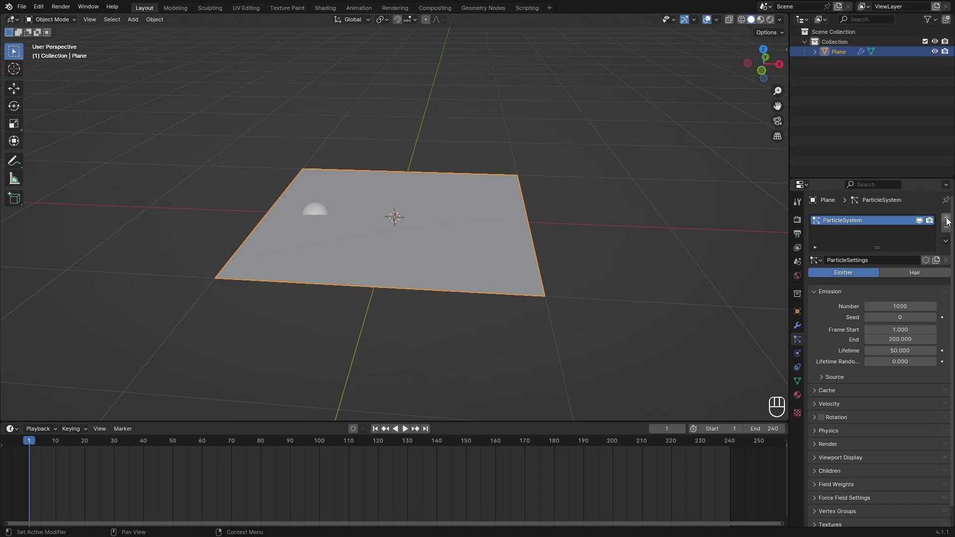
Set the gravity field weight of the plane's particle system to 0.
middle_drag(412, 305, 438, 306)
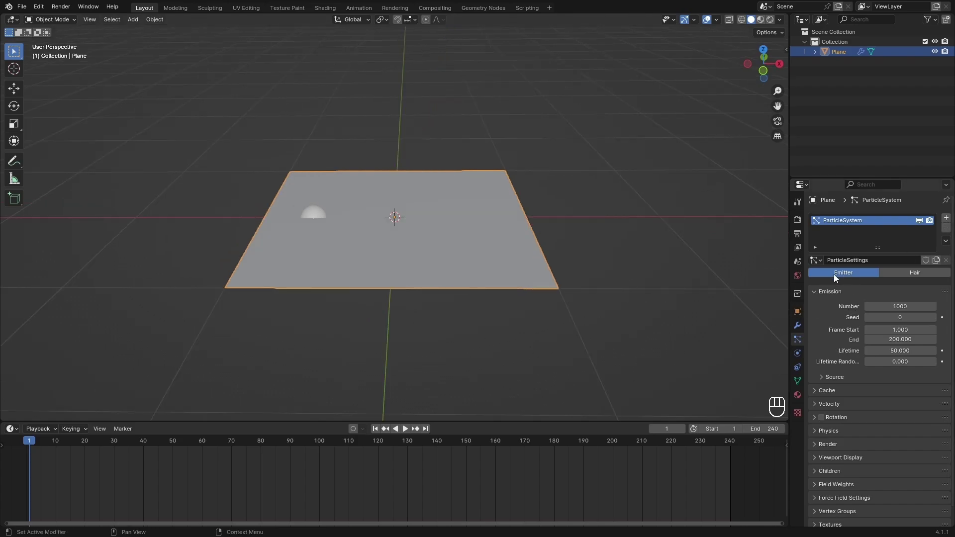
mouse_move(492, 257)
middle_down()
mouse_move(446, 249)
mouse_move(479, 256)
middle_up()
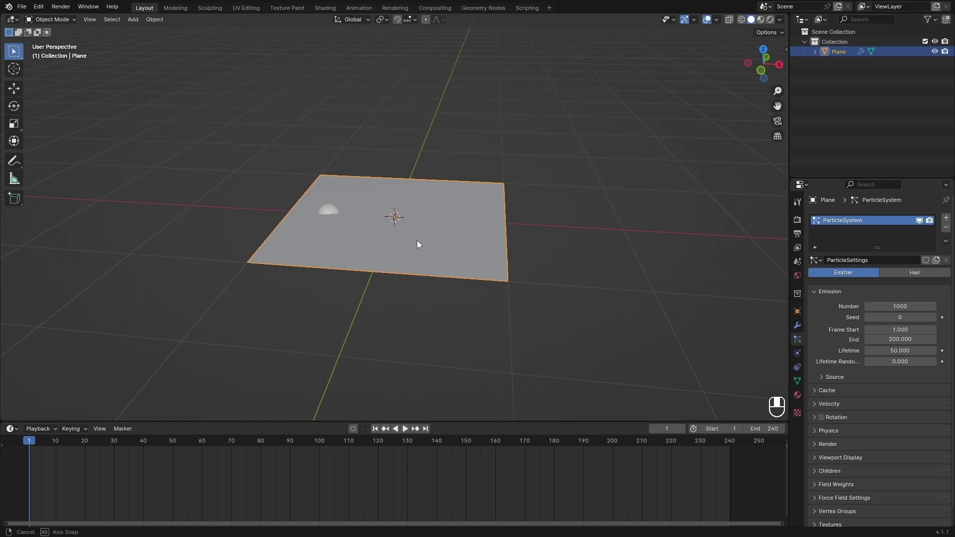
mouse_move(418, 243)
middle_down()
mouse_move(431, 250)
mouse_move(423, 247)
middle_up()
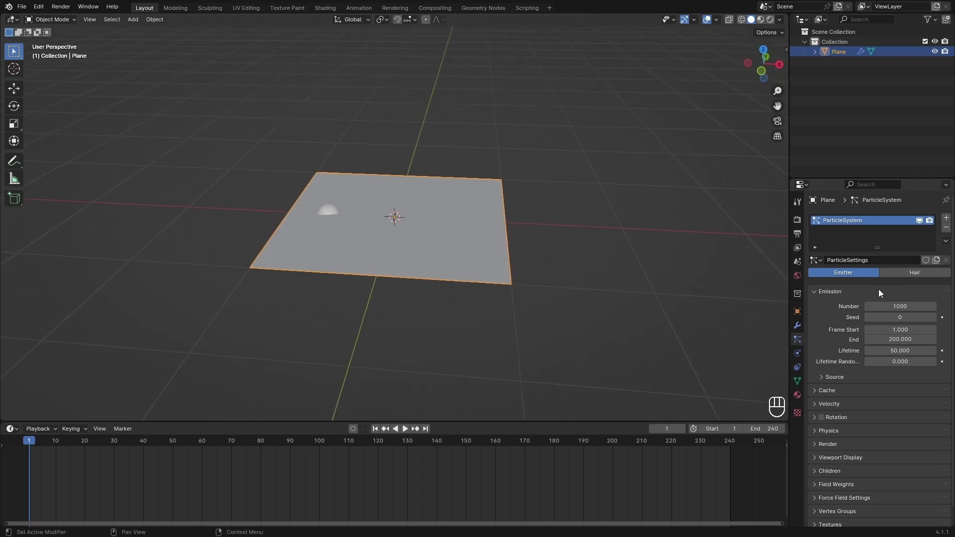
scroll(846, 453, down, 1)
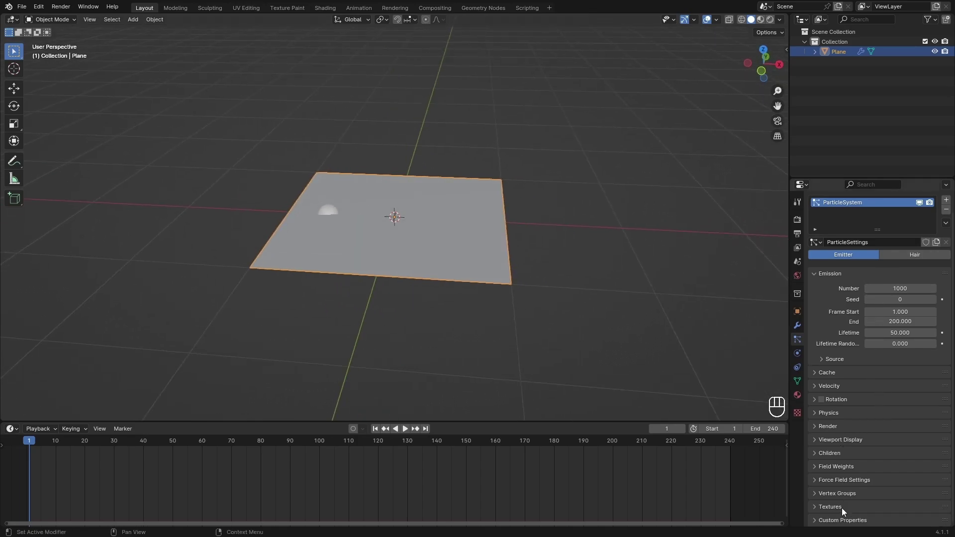
click(850, 493)
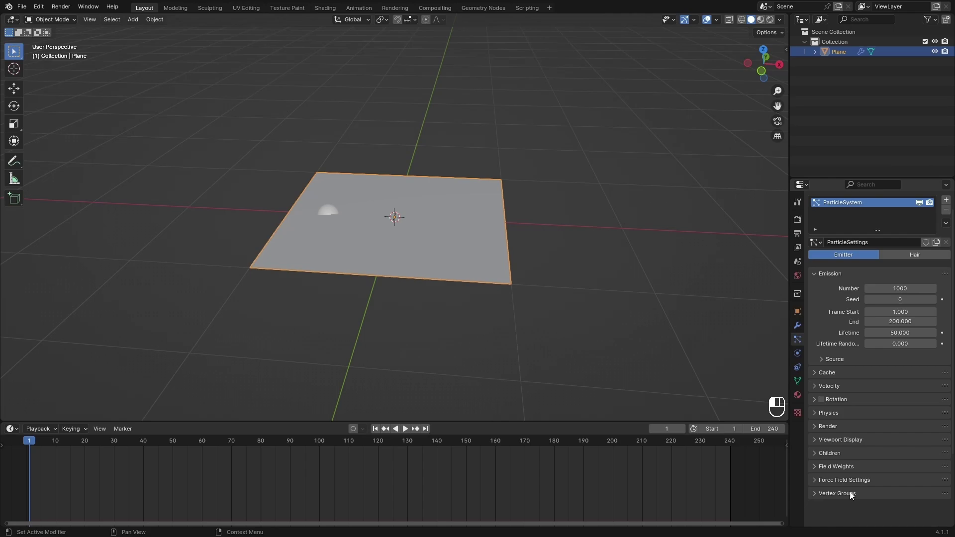
click(840, 466)
scroll(846, 458, down, 4)
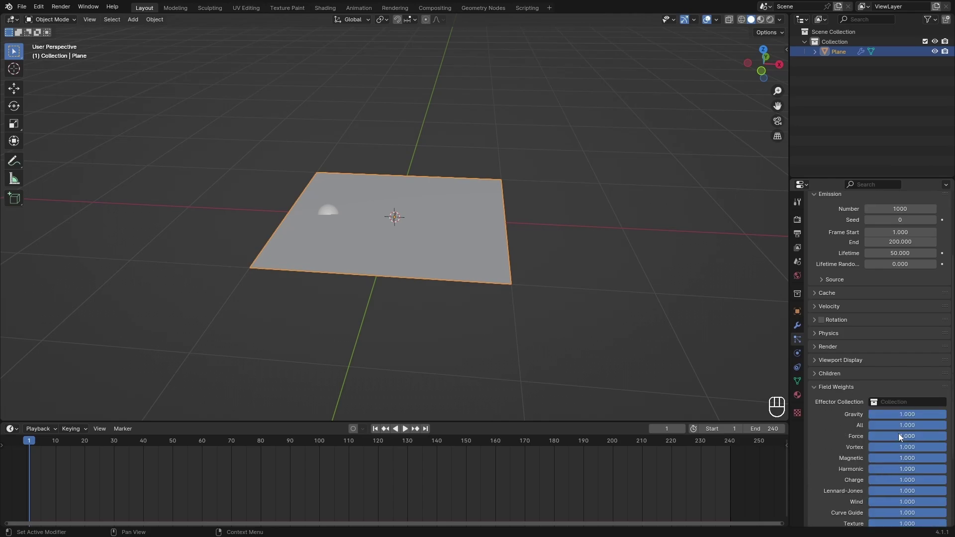
drag(907, 414, 869, 414)
Play the animation to examine the particle emission from the plane from several view angles, and stop it.
middle_drag(369, 304, 342, 280)
key(space)
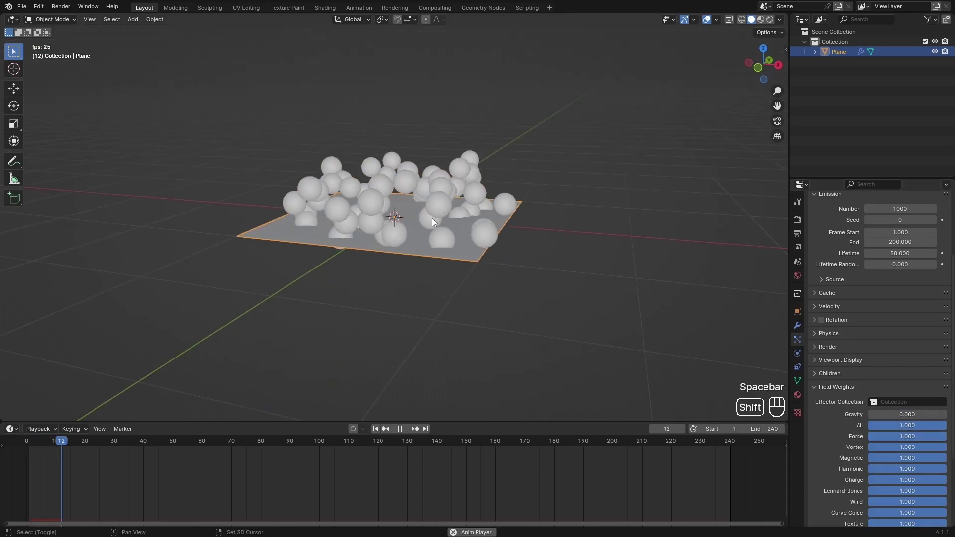
shift+middle_drag(432, 218, 448, 253)
middle_drag(448, 253, 448, 272)
shift+middle_drag(500, 274, 450, 357)
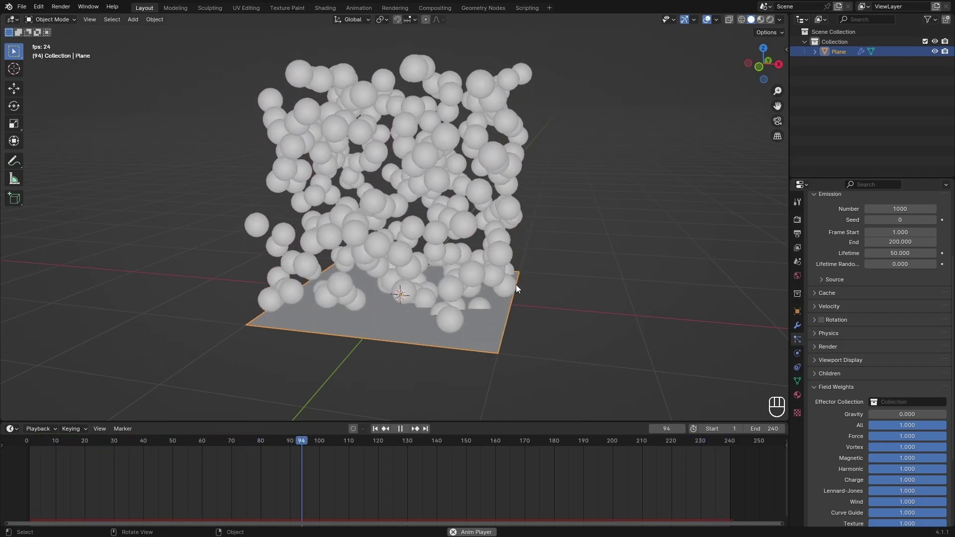
key(space)
Set the scene's end frame to 120 and replay the particle animation from the start.
click(761, 429)
text(12)
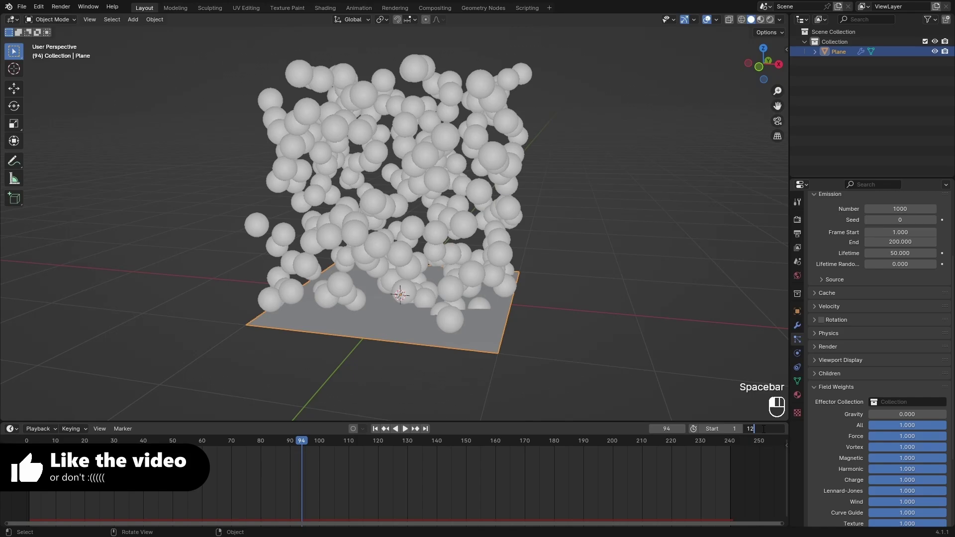
key(Return)
middle_drag(306, 455, 554, 467)
scroll(548, 466, up, 5)
scroll(548, 465, up, 1)
middle_drag(610, 478, 520, 496)
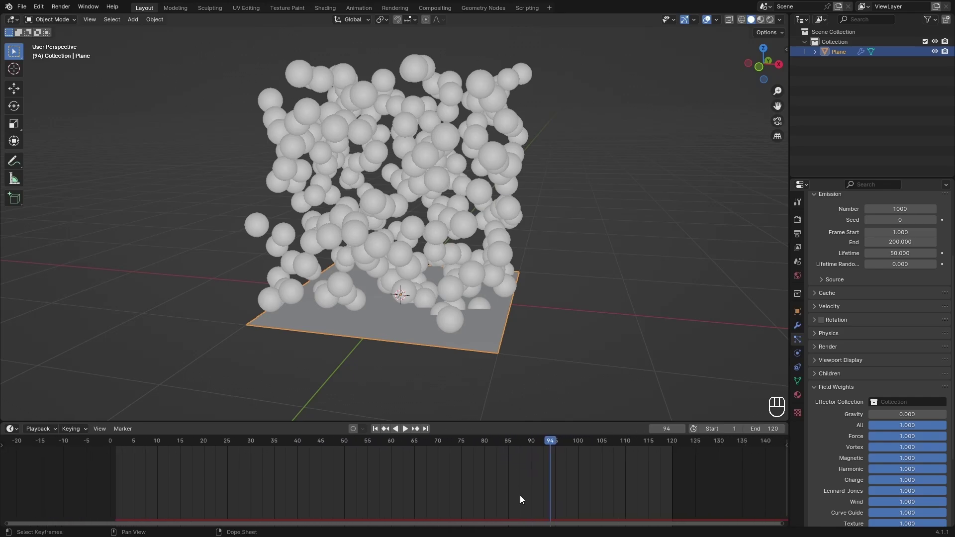
drag(297, 431, 113, 473)
key(space)
key(space)
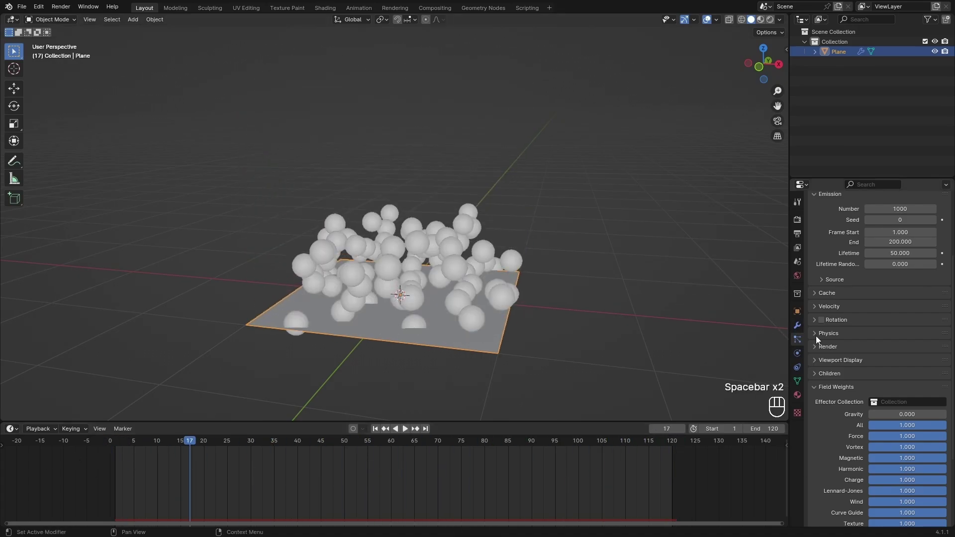
Set the particle emission's end frame to 120 and replay the animation from frame 1.
scroll(846, 337, up, 5)
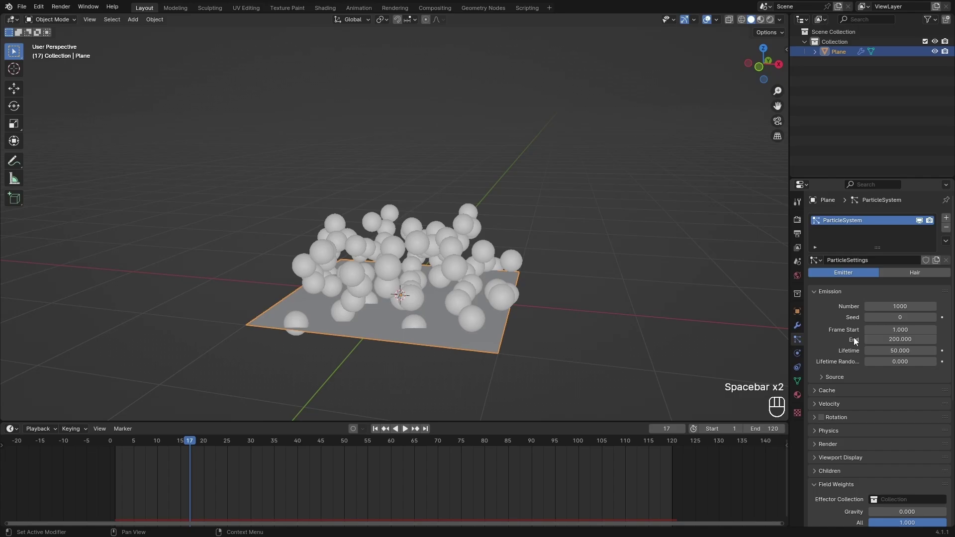
scroll(849, 422, down, 1)
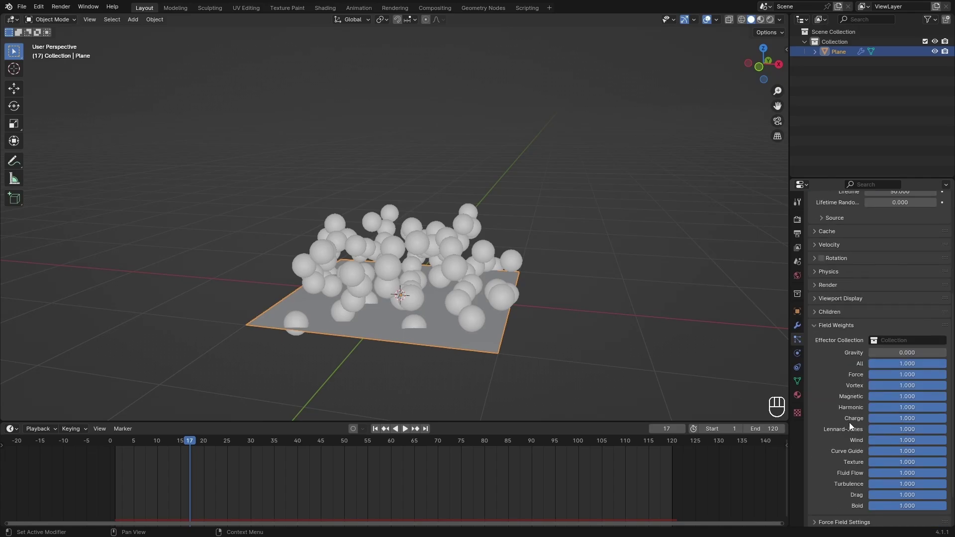
scroll(855, 370, down, 1)
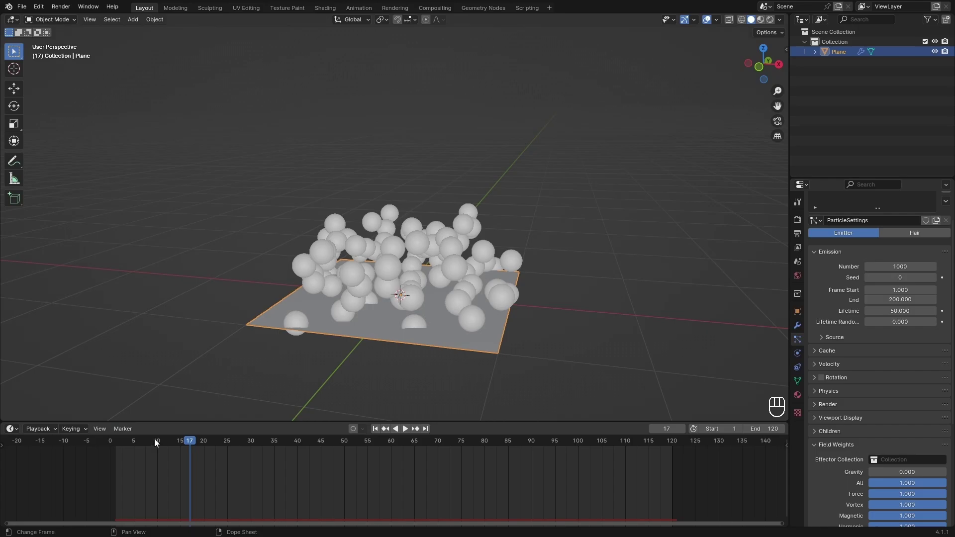
drag(154, 440, 283, 456)
middle_drag(632, 339, 635, 339)
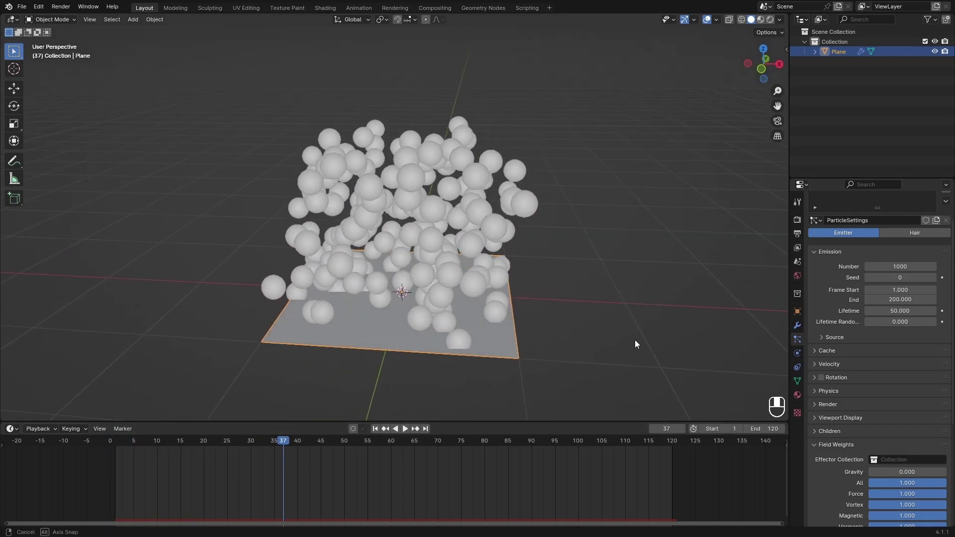
click(888, 299)
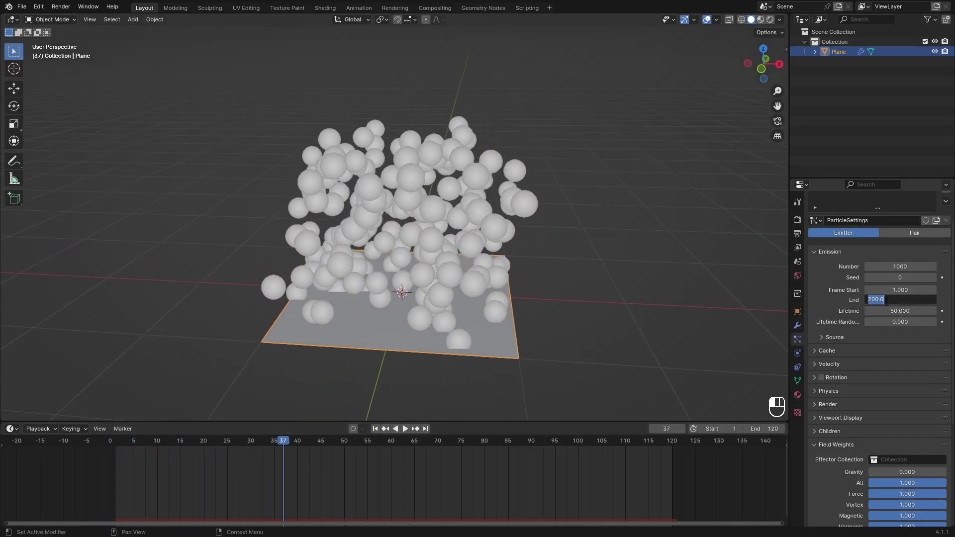
text(120)
click(839, 309)
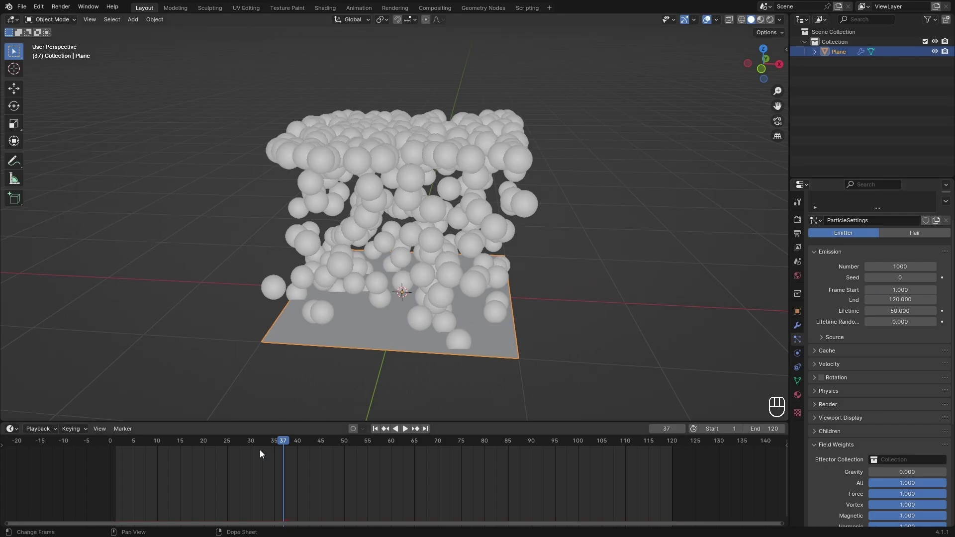
drag(253, 440, 110, 441)
key(space)
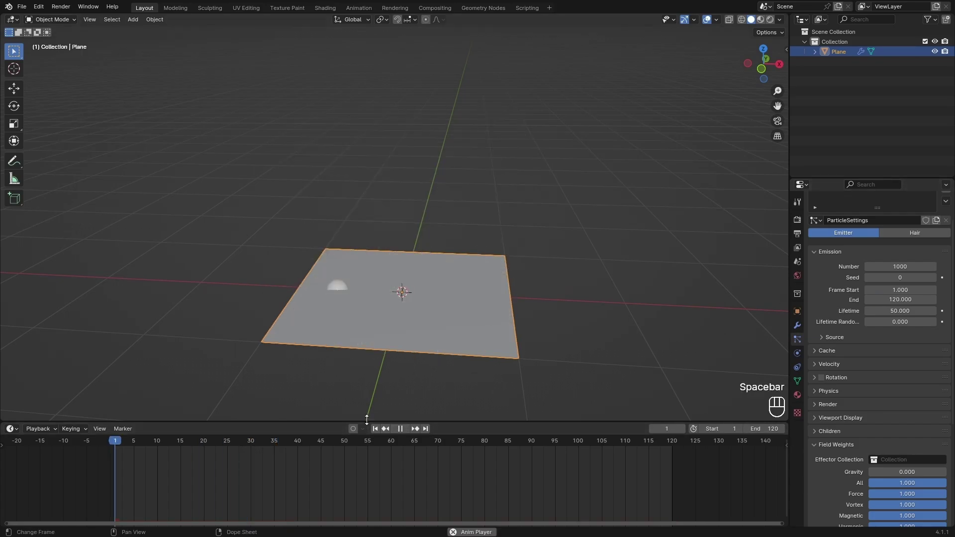
key(space)
Set the number of emitted particles to 250 and replay the animation from the start.
click(895, 267)
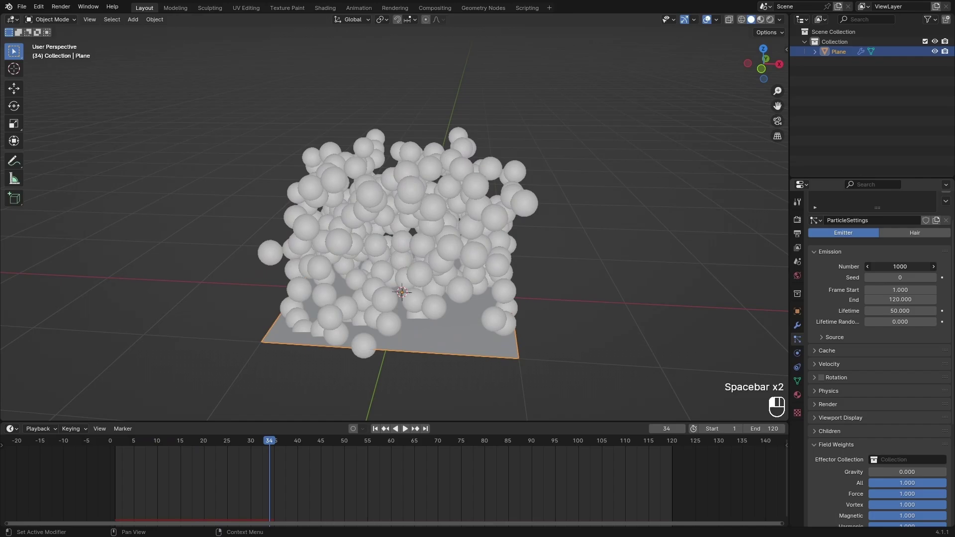
text(250)
key(Return)
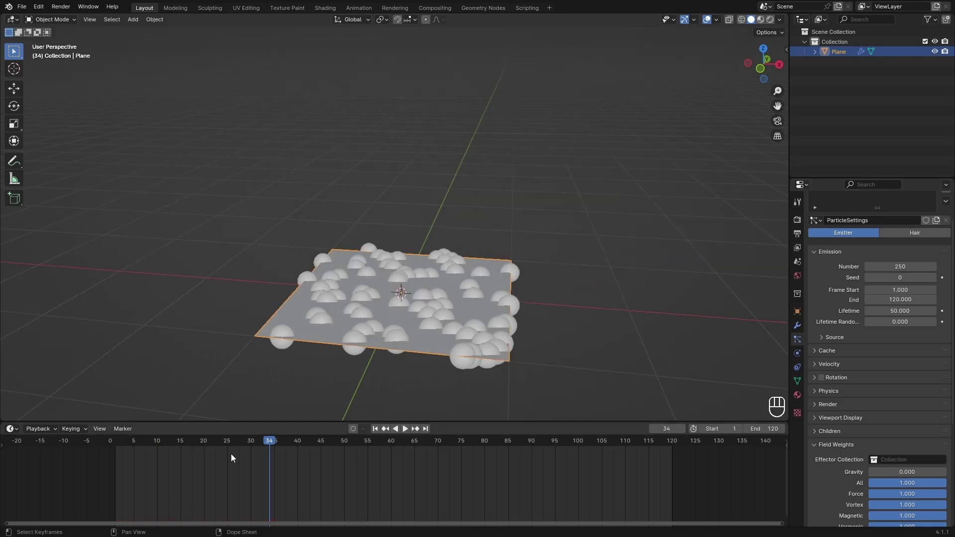
drag(224, 441, 36, 420)
key(space)
key(space)
key(space)
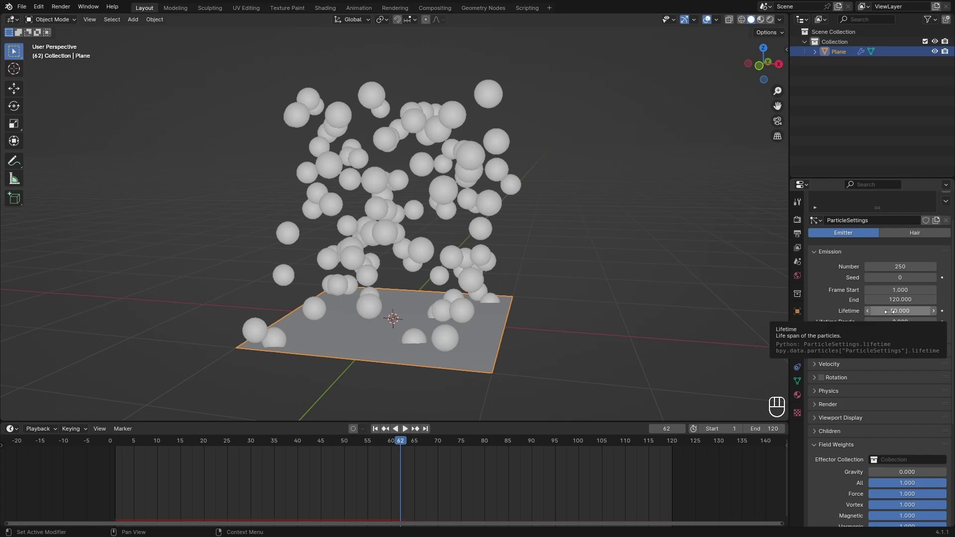
Set the particle lifetime to 60 frames and preview the animation, finishing at frame 6.
click(889, 311)
text(60)
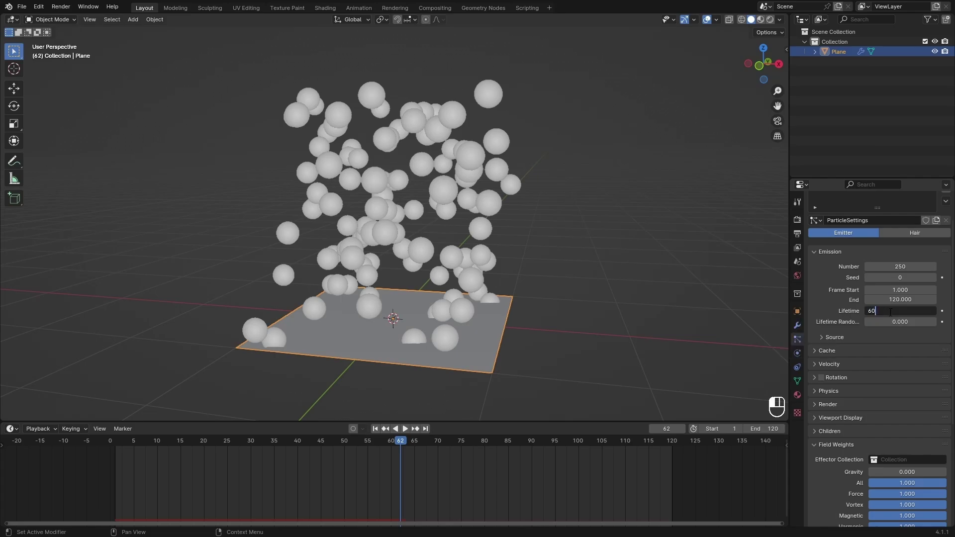
key(Return)
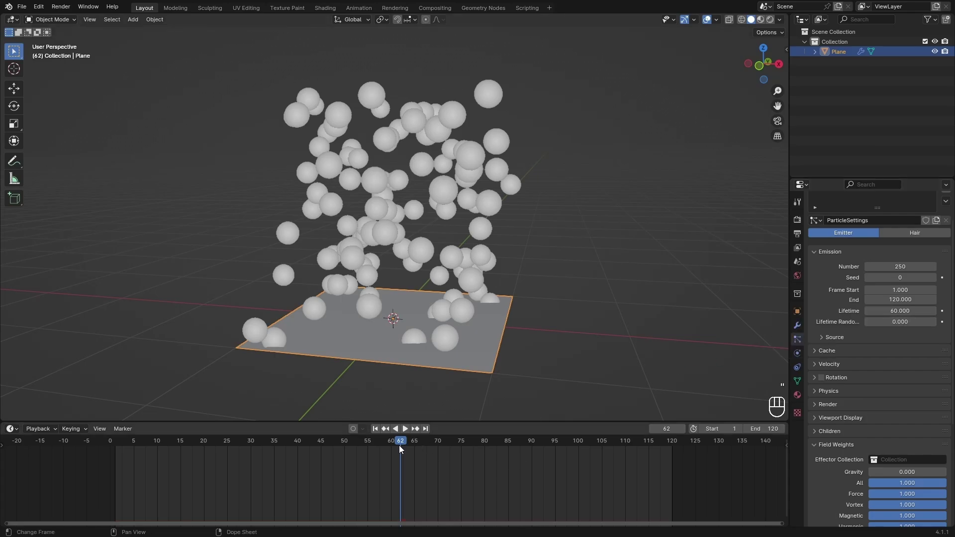
key(space)
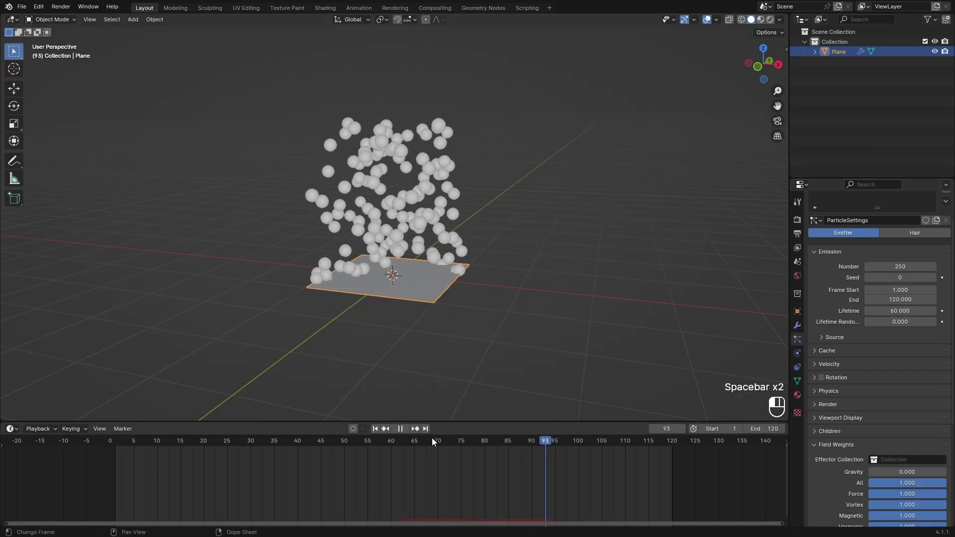
drag(432, 442, 139, 441)
Add a second particle system to the plane and assign it the first system's ParticleSettings.
scroll(468, 329, up, 5)
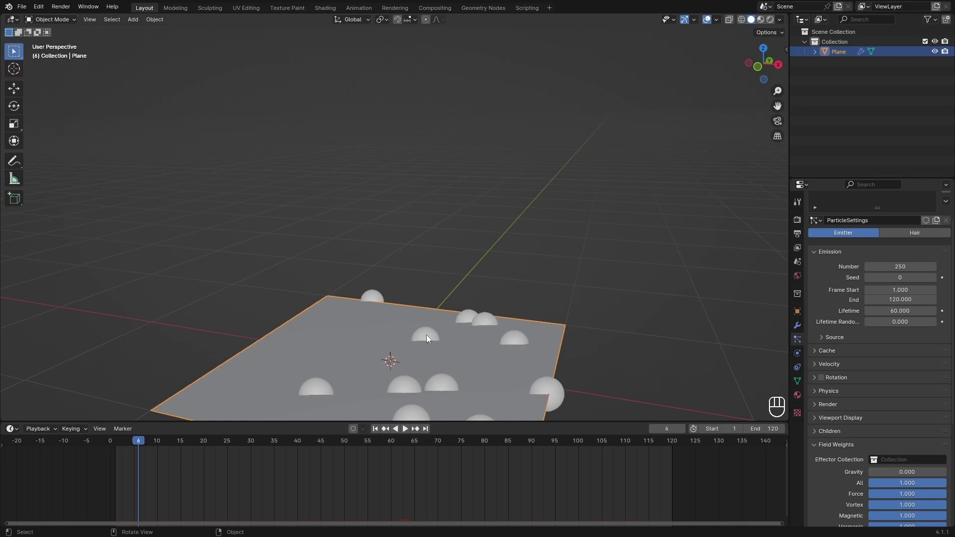
scroll(468, 333, down, 1)
shift+middle_drag(466, 334, 480, 278)
middle_drag(480, 278, 487, 279)
scroll(827, 309, up, 2)
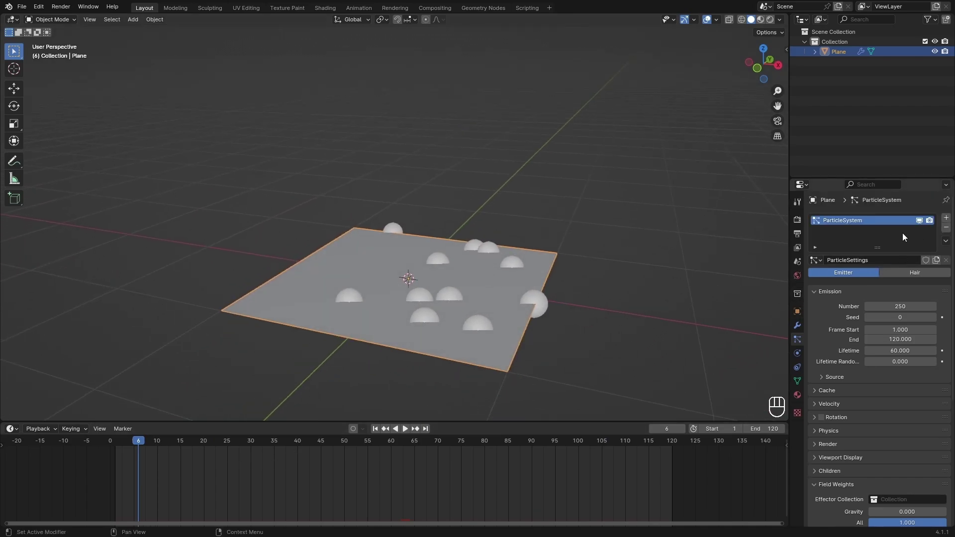
click(947, 222)
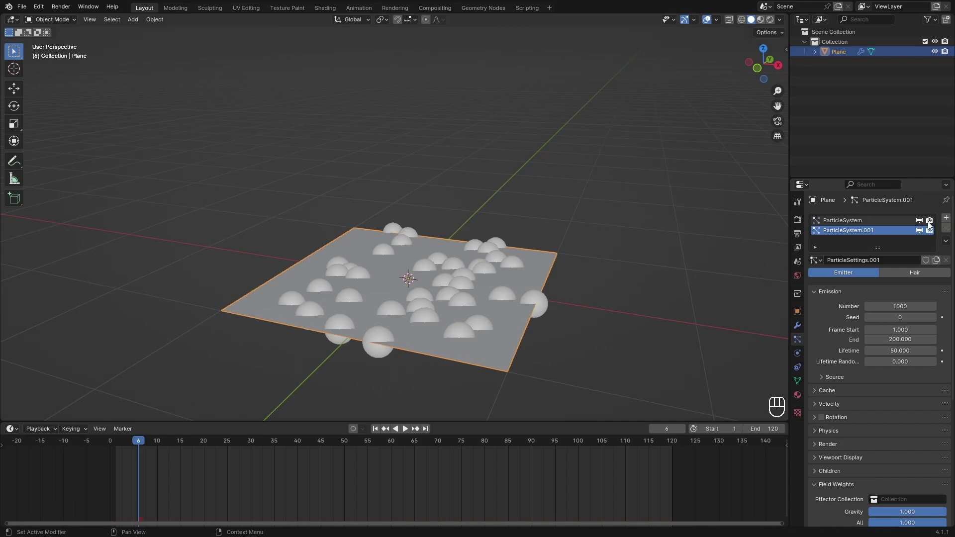
click(818, 260)
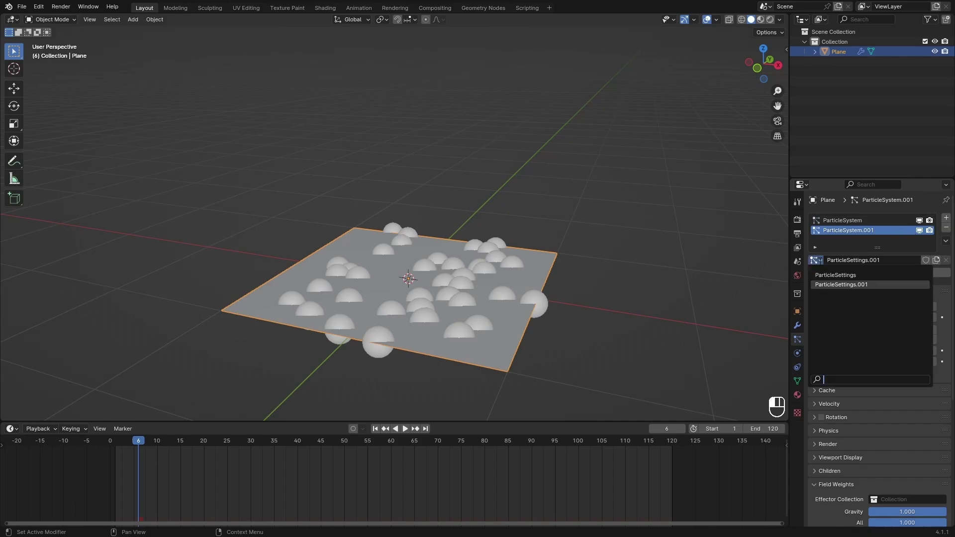
click(826, 277)
click(815, 261)
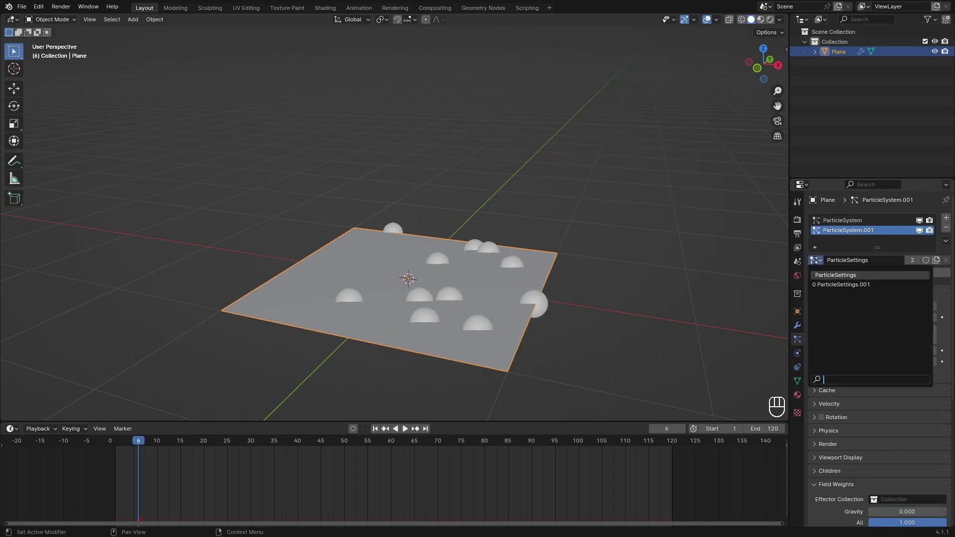
click(864, 275)
click(854, 221)
click(844, 231)
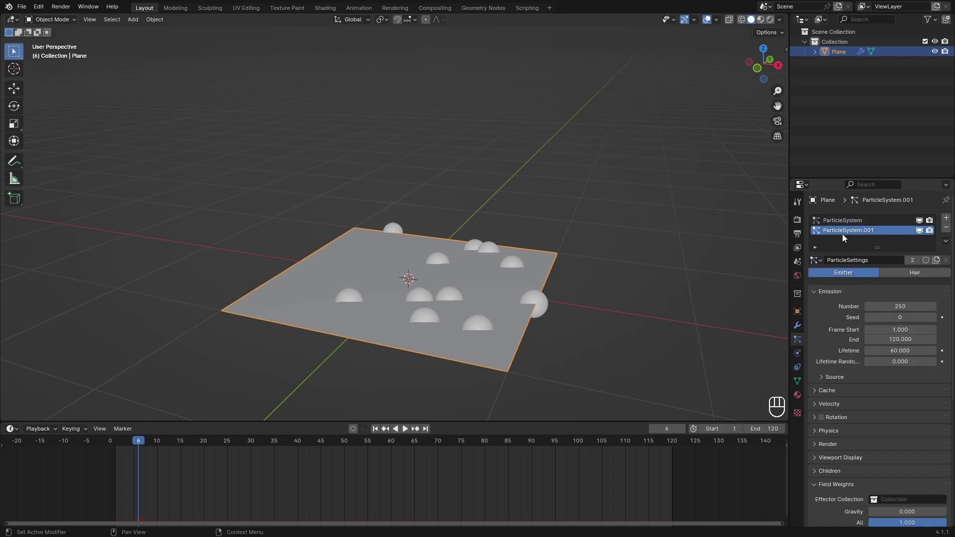
Give the second particle system its own independent copy of the shared particle settings.
click(851, 217)
click(848, 230)
click(911, 262)
Play the animation and examine the particles of both systems from several angles.
key(space)
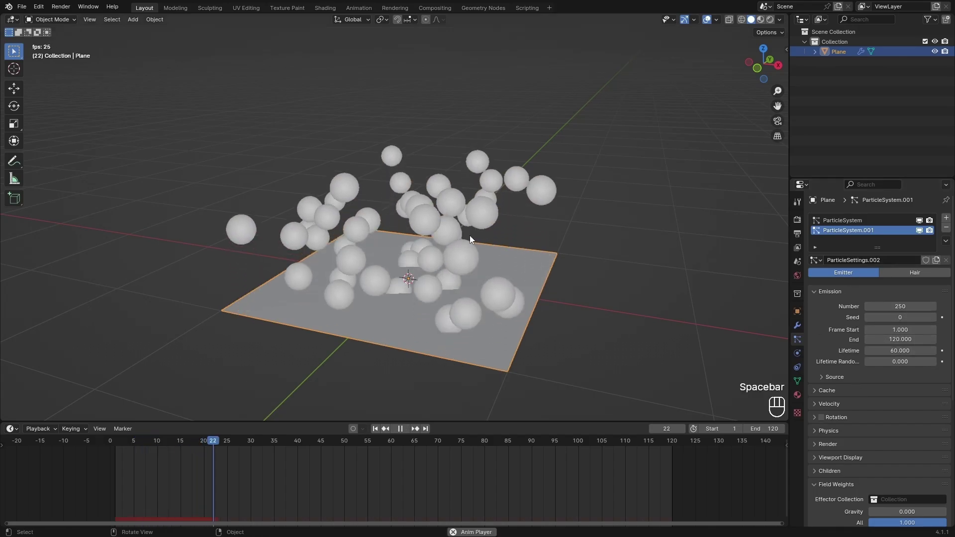
key(space)
middle_drag(439, 280, 421, 262)
scroll(420, 262, up, 2)
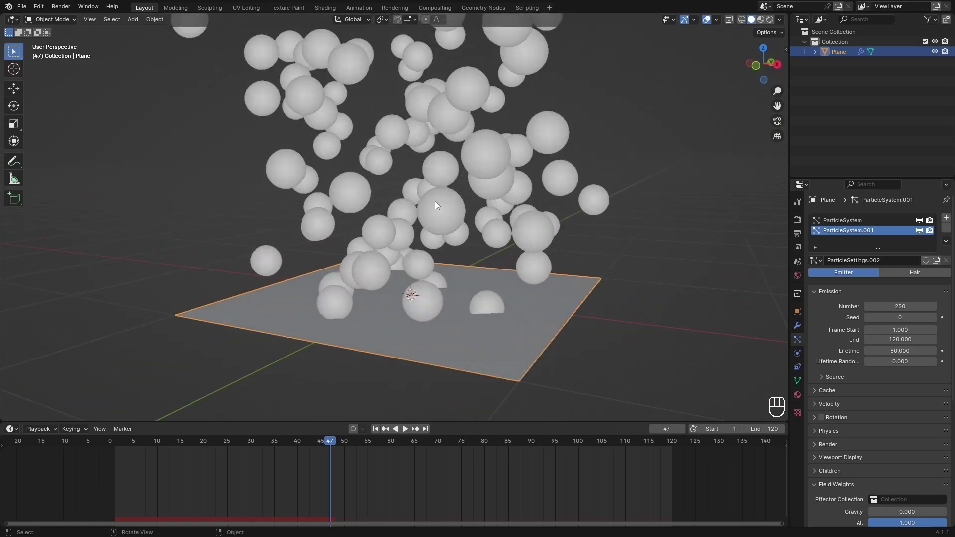
middle_drag(447, 217, 357, 184)
scroll(357, 184, down, 2)
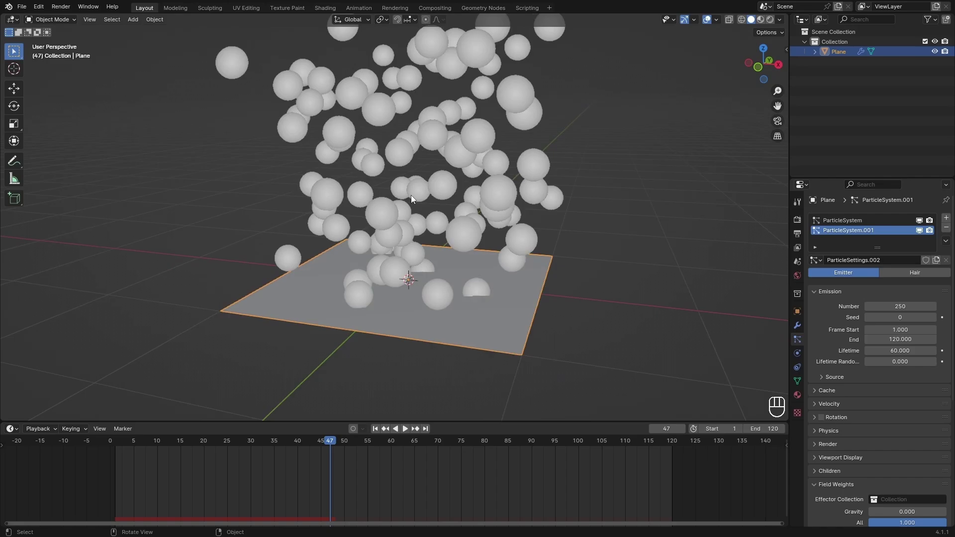
middle_drag(411, 195, 420, 282)
key(space)
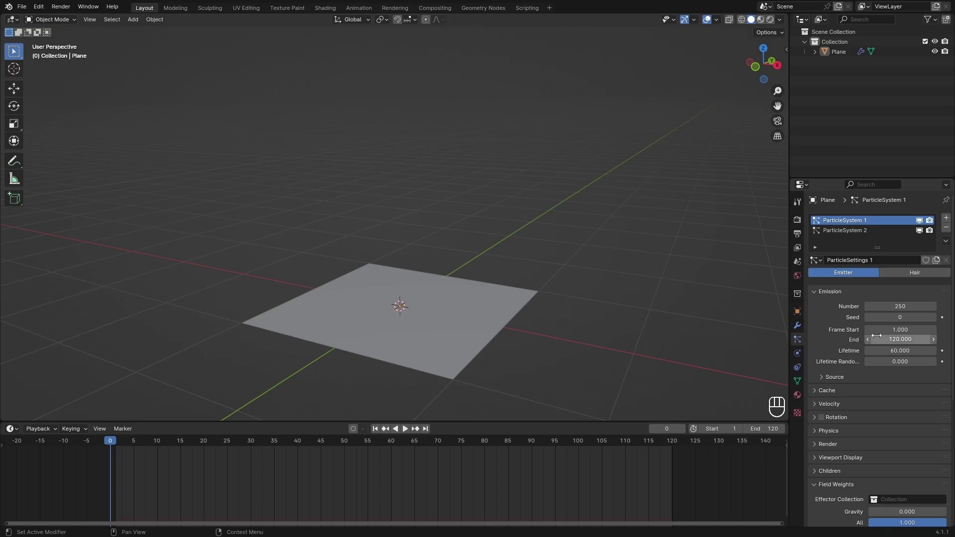
Set ParticleSystem 1's emission to start at frame -60 and end at frame 60, and preview the animation.
click(896, 330)
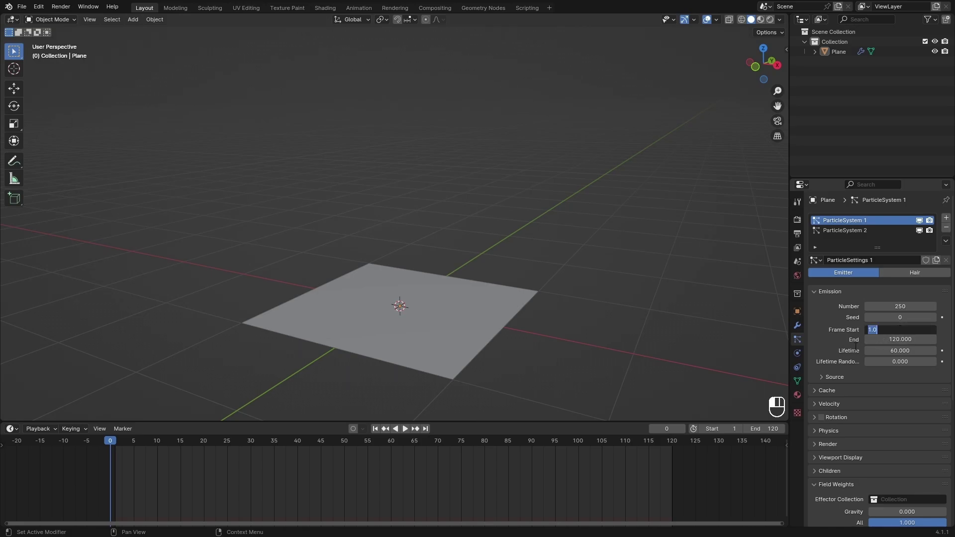
text(-60)
key(Return)
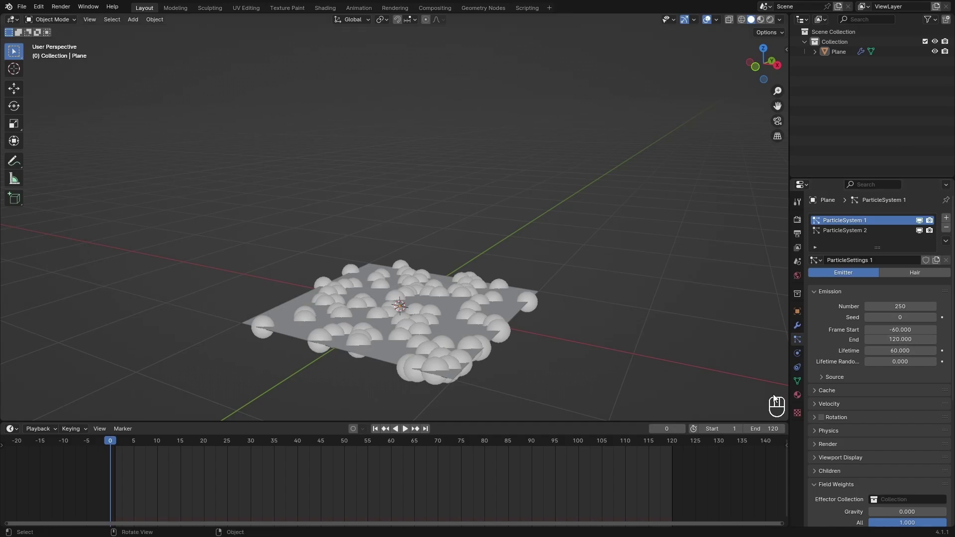
click(894, 338)
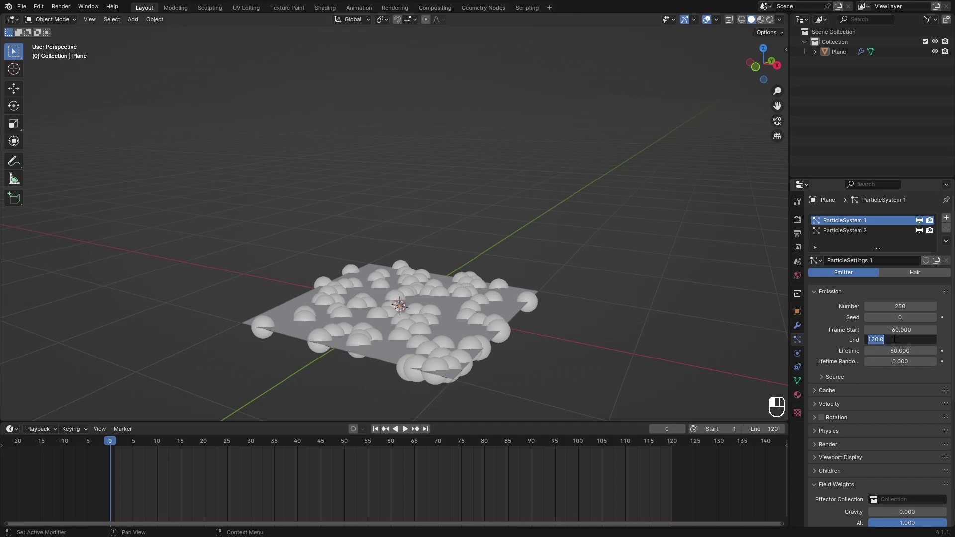
text(60)
key(Return)
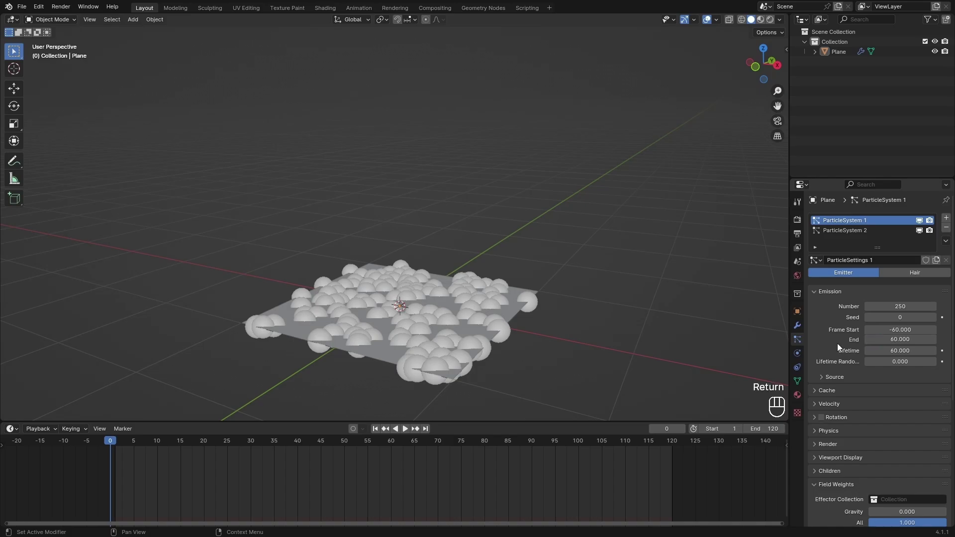
key(space)
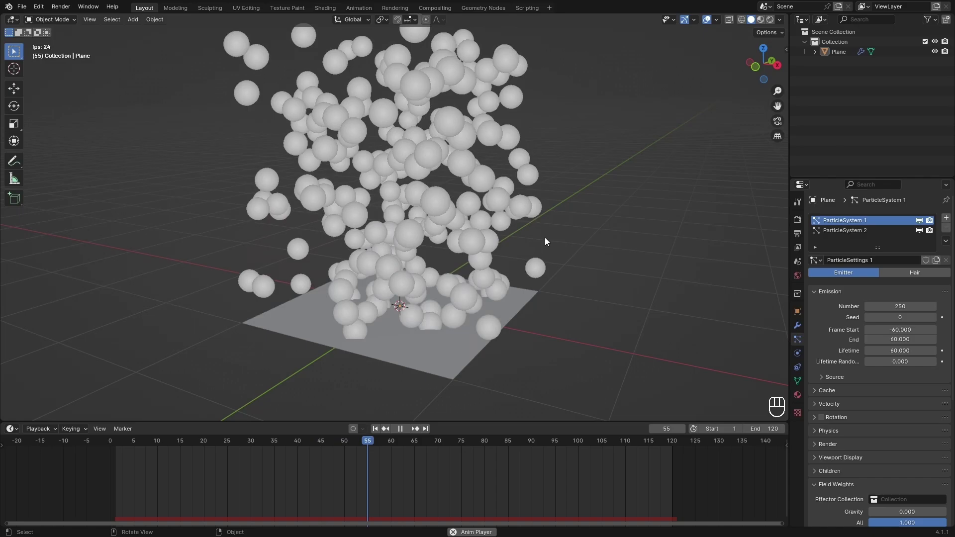
key(space)
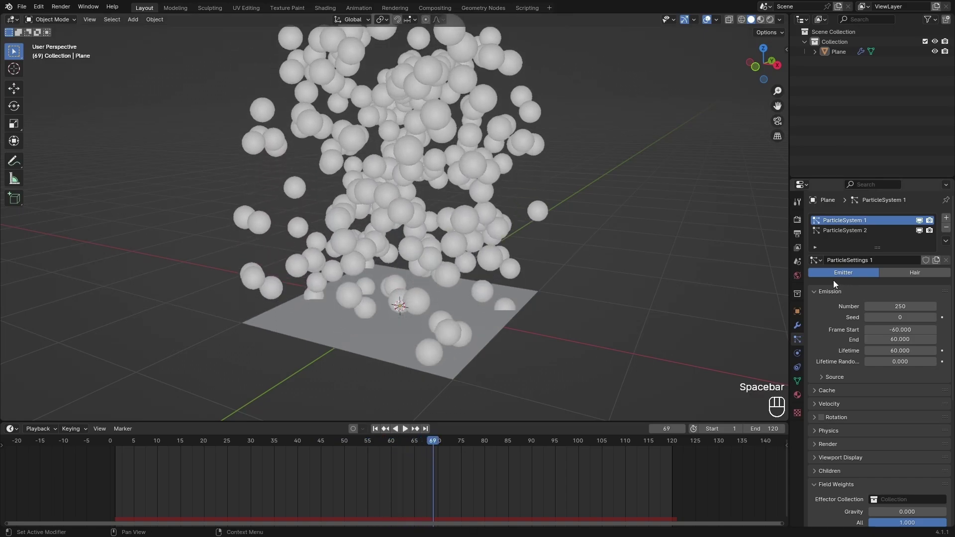
Set ParticleSystem 2's emission to start at frame 60 and end at frame 180, and preview the animation.
click(842, 231)
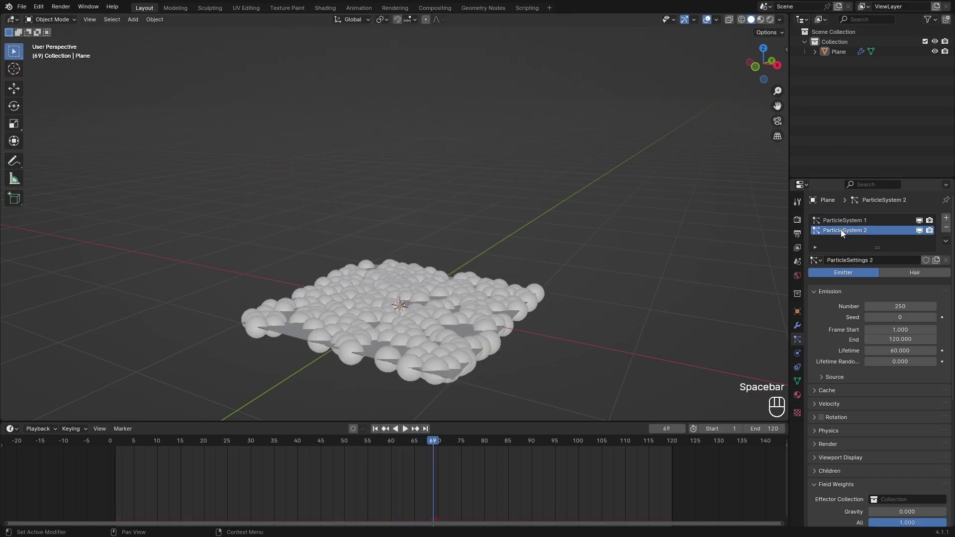
click(878, 330)
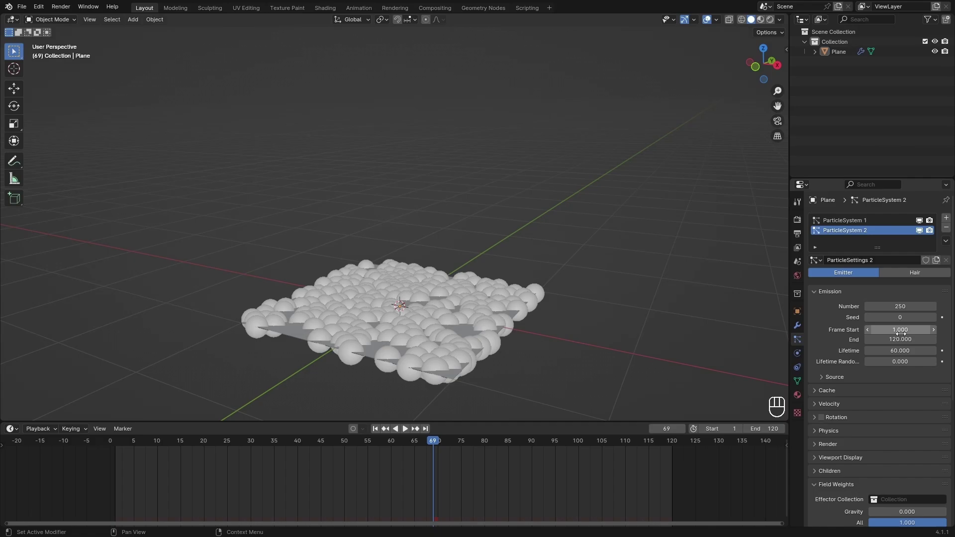
text(60)
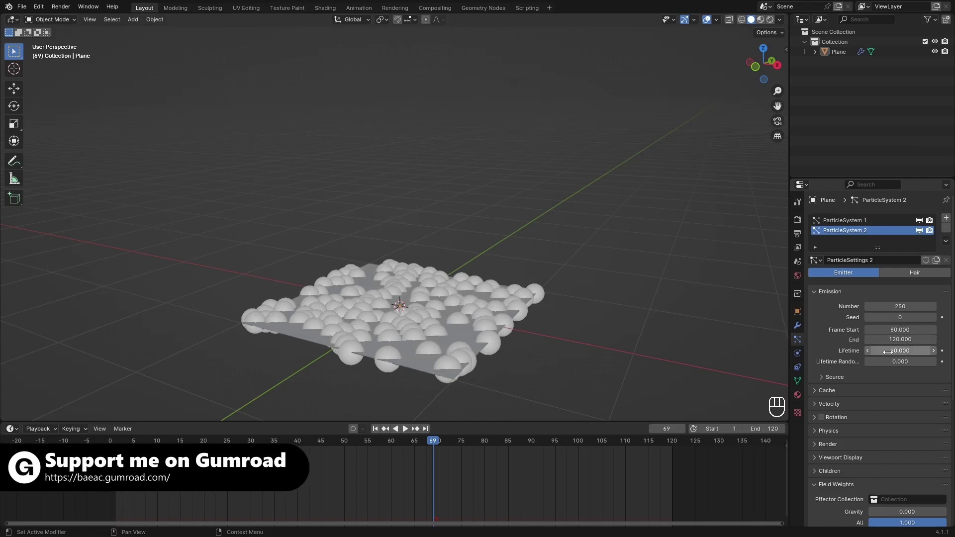
key(Return)
click(898, 340)
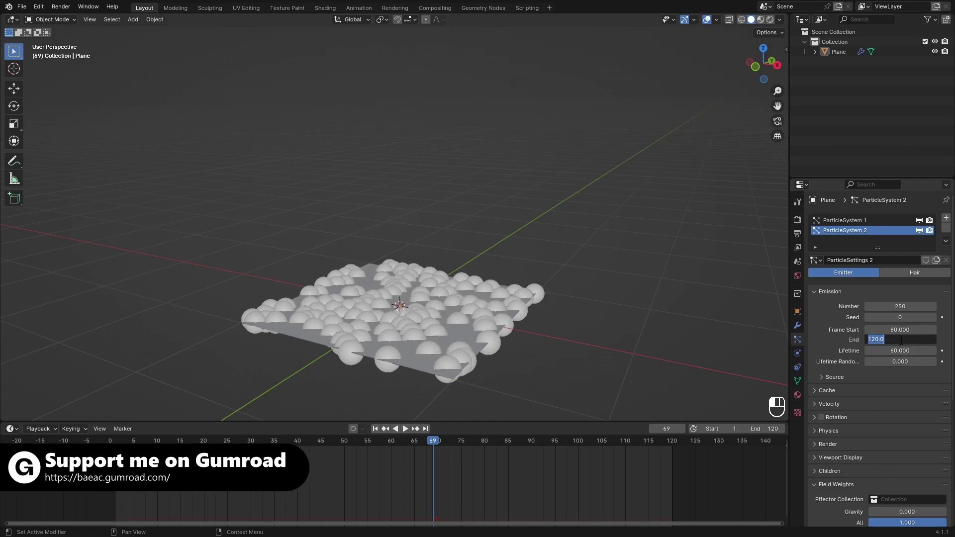
text(180)
key(Return)
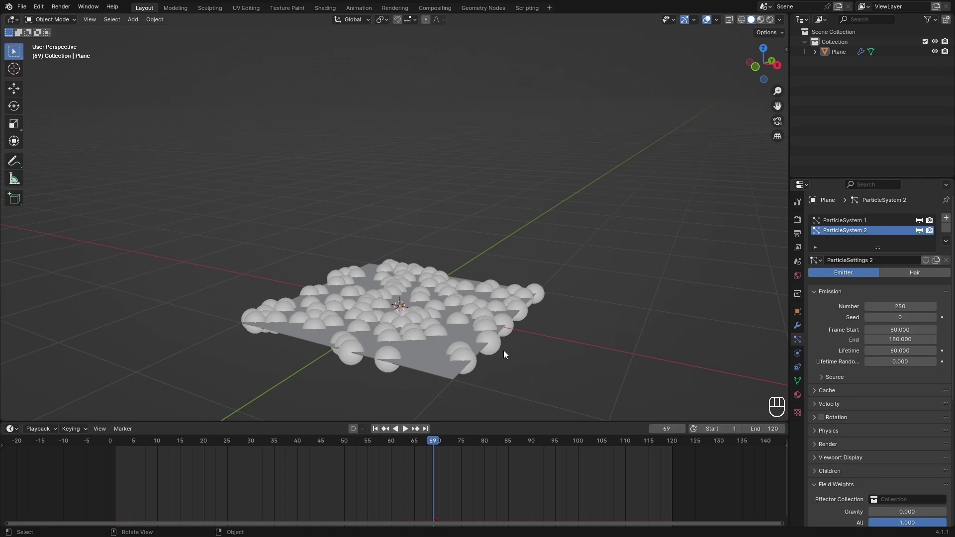
key(space)
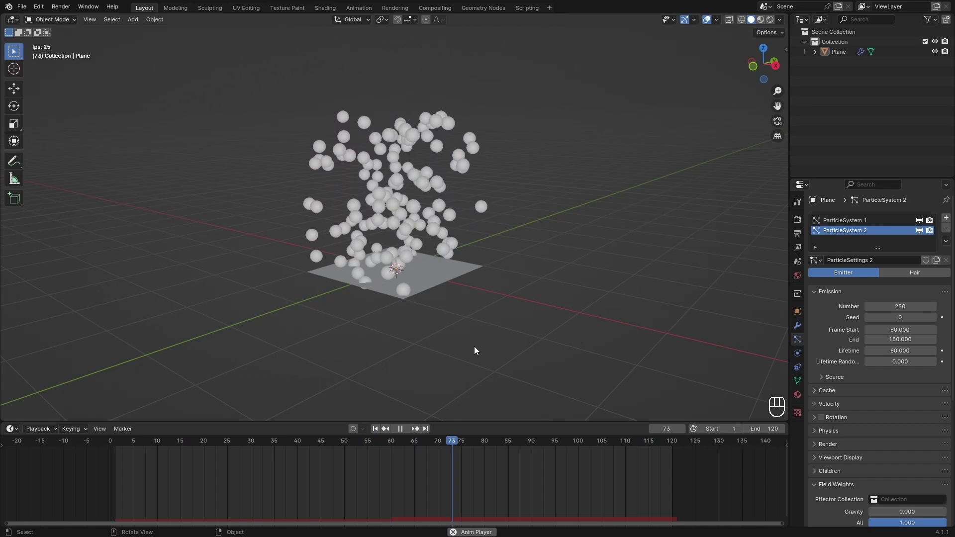
key(space)
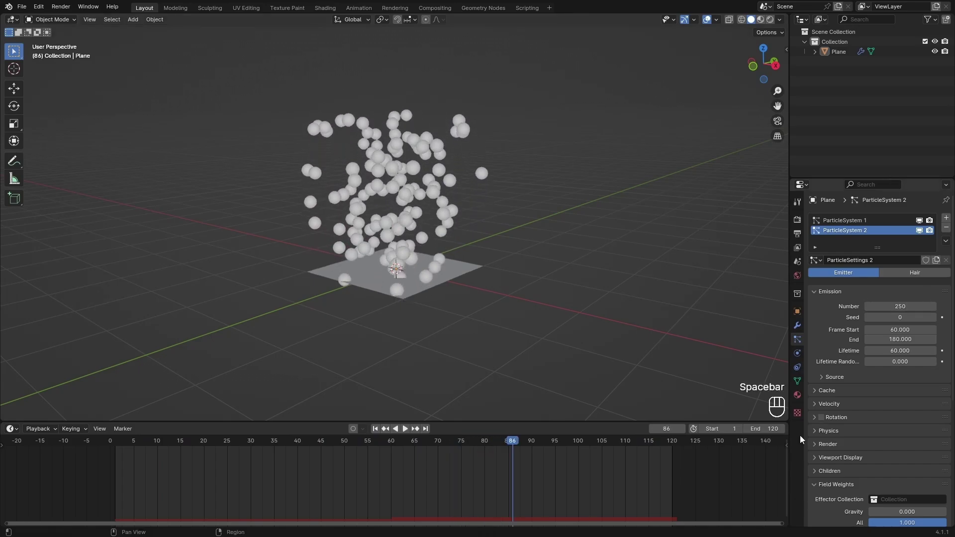
middle_drag(300, 261, 372, 264)
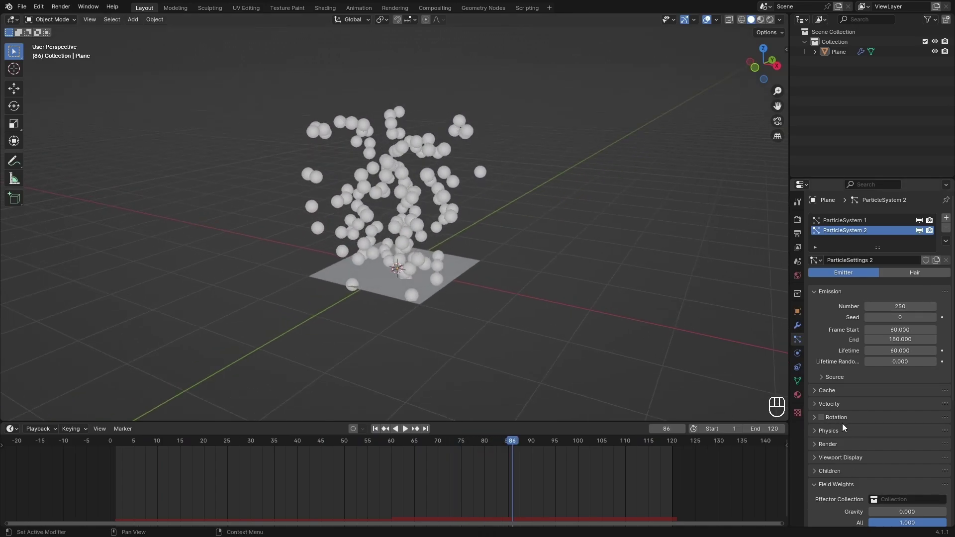
Expand the Cache settings of ParticleSystem 2 and review its baking options.
click(829, 393)
scroll(836, 397, down, 4)
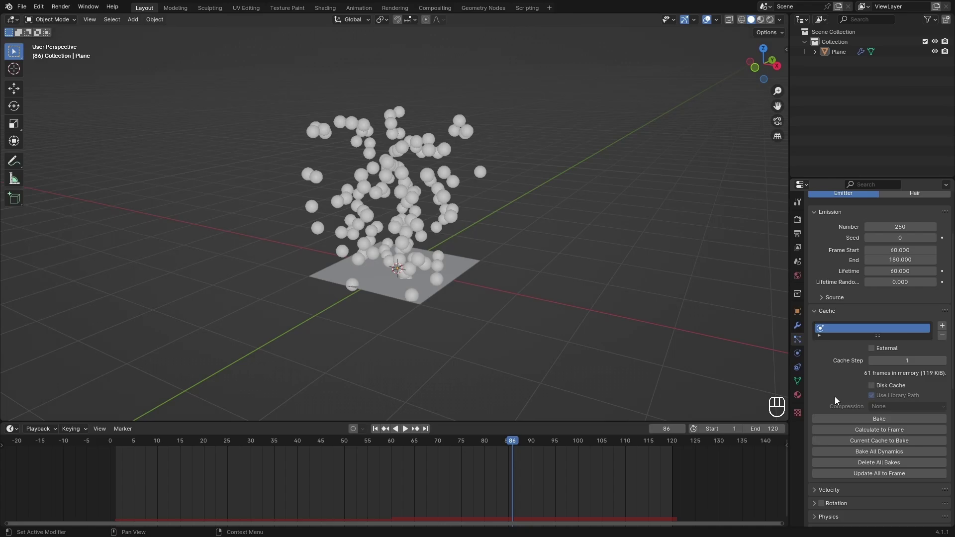
scroll(891, 385, up, 4)
scroll(894, 381, down, 6)
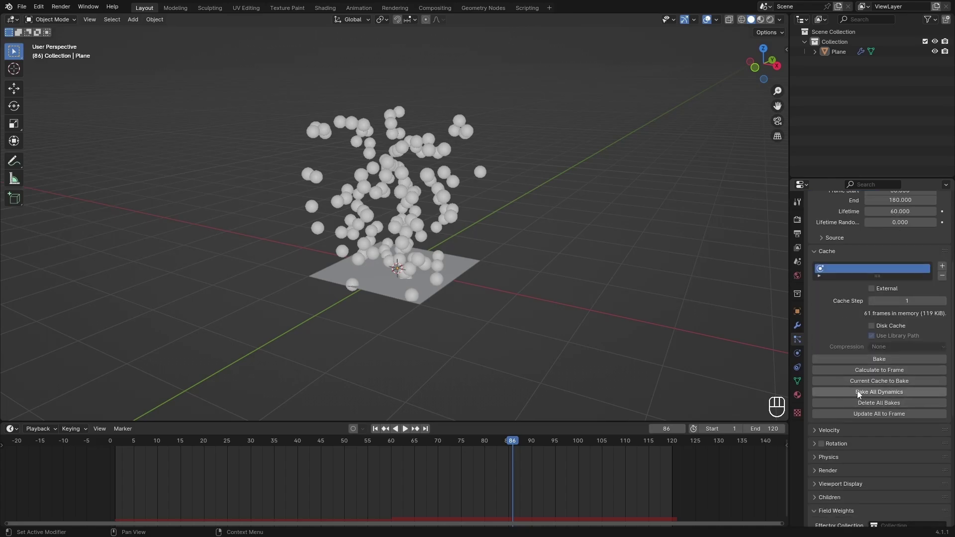
scroll(858, 360, up, 6)
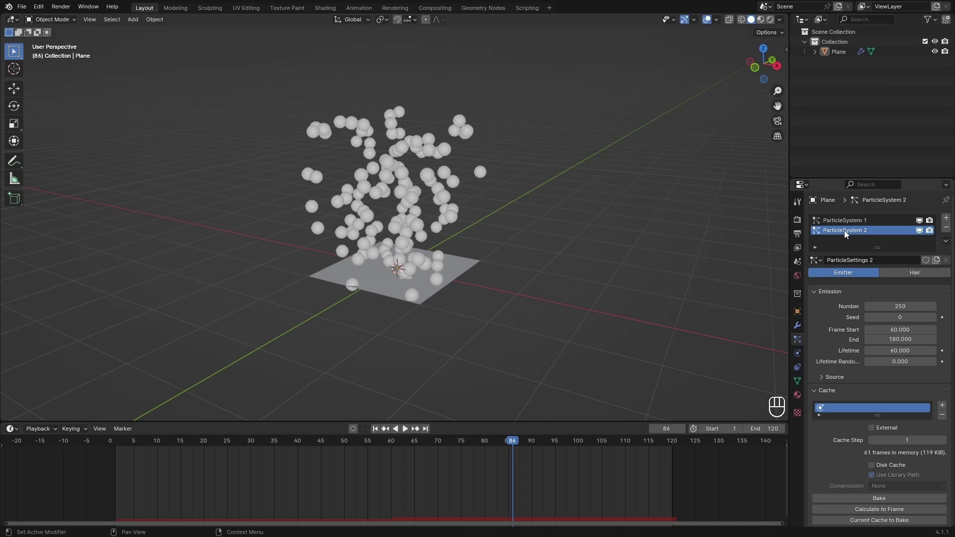
scroll(847, 258, down, 4)
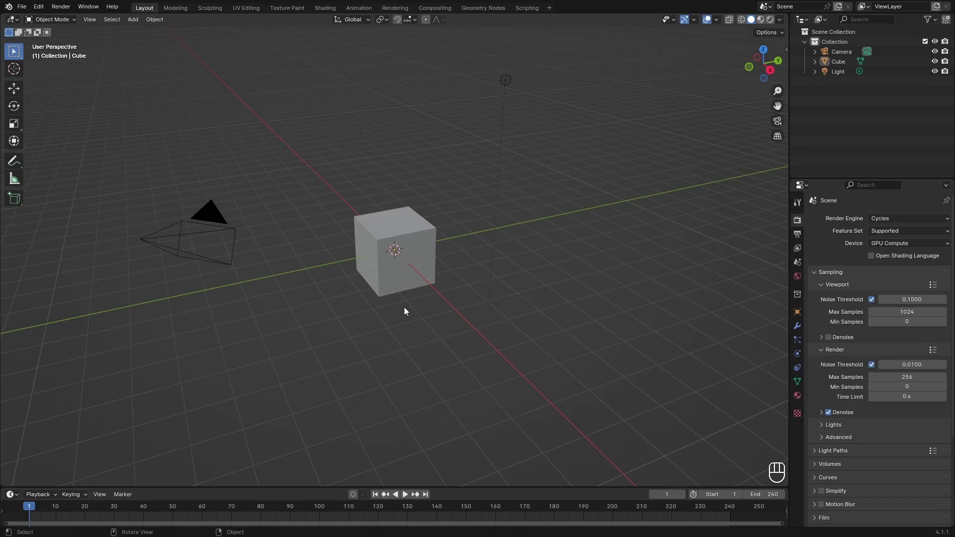
Save loop_noise_texture.blend and delete all the default objects from the scene.
key(ctrl+s)
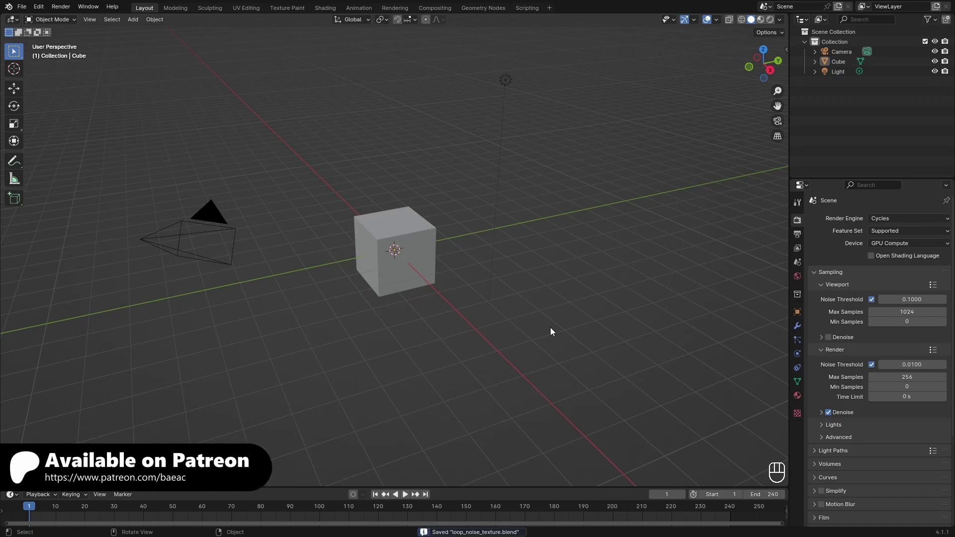
middle_drag(505, 304, 438, 294)
key(a)
key(x)
click(467, 283)
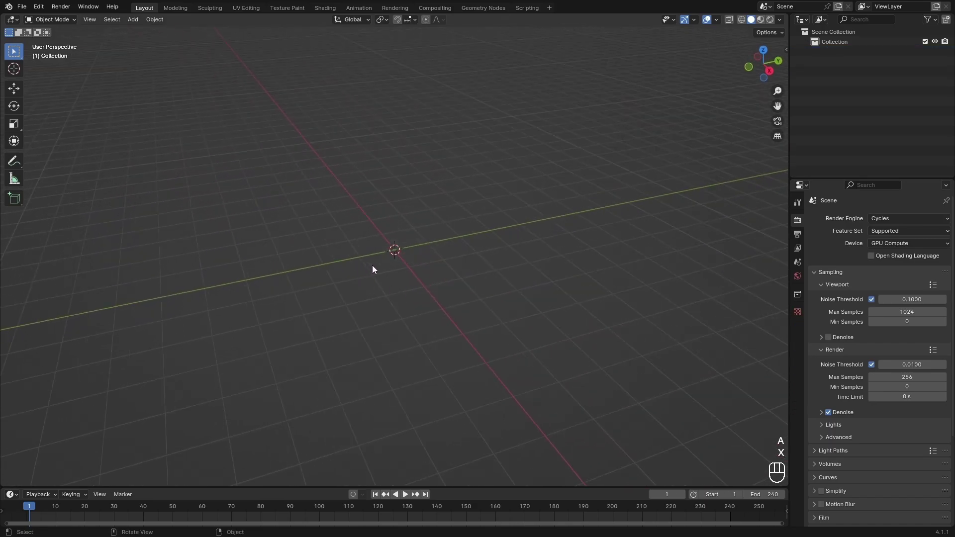
Add a plane mesh to the empty scene.
key(shift+a)
mouse_move(373, 265)
click(401, 266)
middle_drag(411, 300, 479, 309)
Display the viewport in rendered shading and set the render engine to EEVEE.
click(770, 20)
mouse_move(701, 253)
middle_down()
mouse_move(682, 259)
mouse_move(683, 269)
middle_up()
click(919, 217)
click(891, 231)
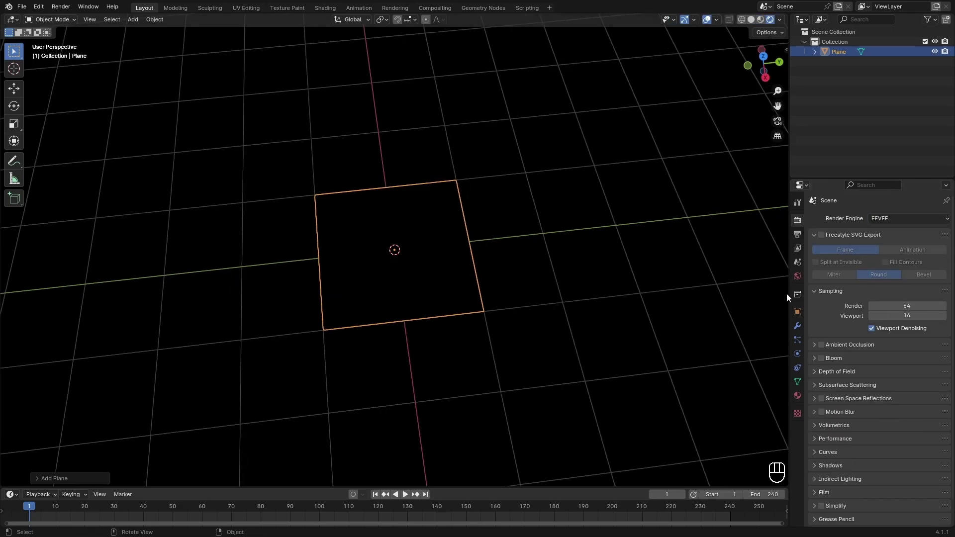
Split the 3D viewport, turn the new area into a Shader Editor and hide its sidebar.
mouse_move(4, 18)
mouse_down()
mouse_move(244, 50)
mouse_move(374, 49)
mouse_up()
click(12, 19)
click(30, 112)
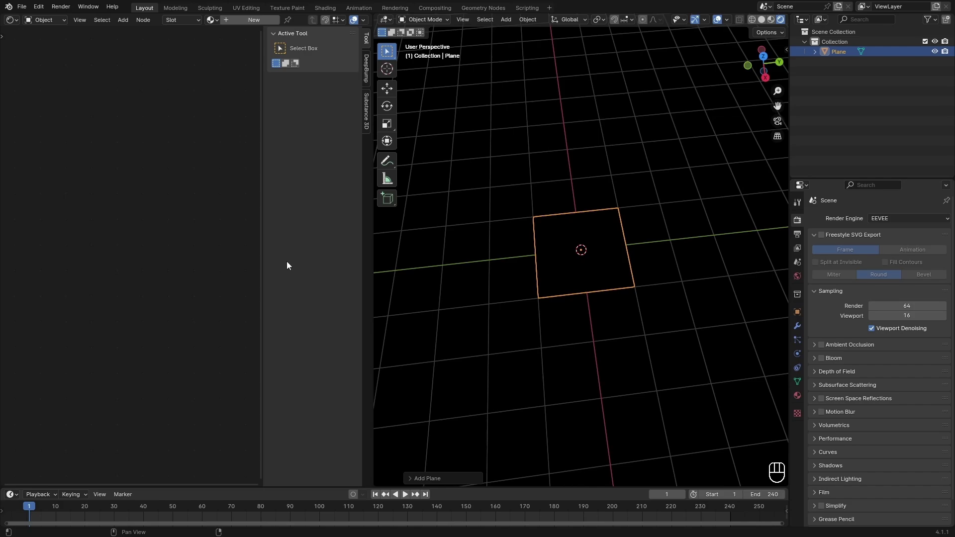
key(n)
Create a new material on the plane and name it Noise.
click(244, 19)
click(293, 20)
text(Mu)
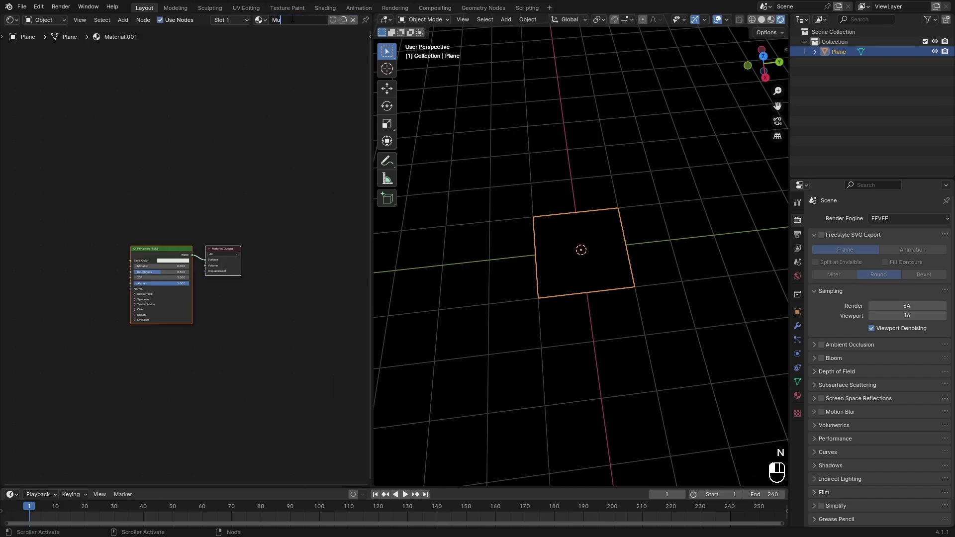
text(sgrave)
key(ctrl+a)
text(Noise)
key(Return)
Replace the Principled BSDF with an Emission shader connected to the Material Output's Surface.
scroll(113, 139, up, 2)
key(x)
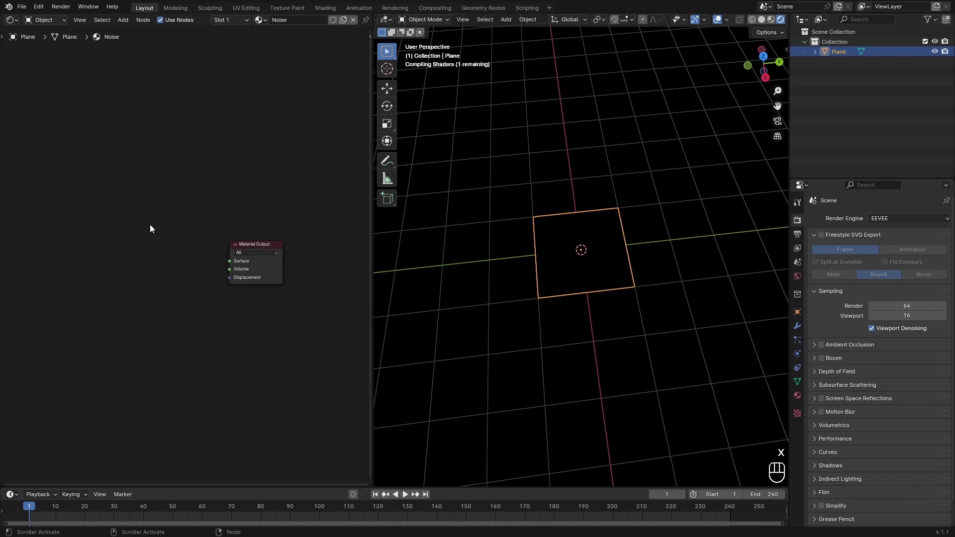
key(shift+a)
text(e)
key(Return)
click(123, 232)
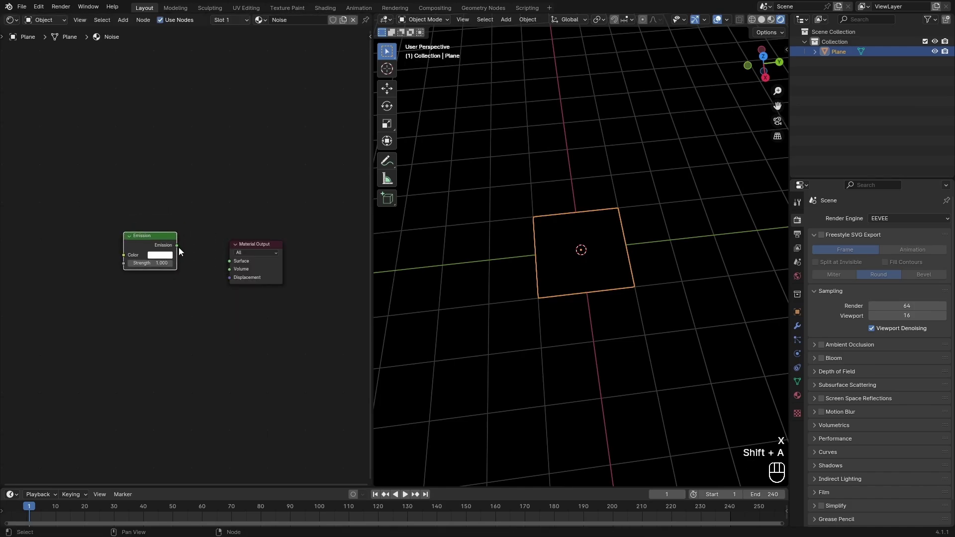
drag(178, 247, 234, 259)
drag(141, 241, 171, 249)
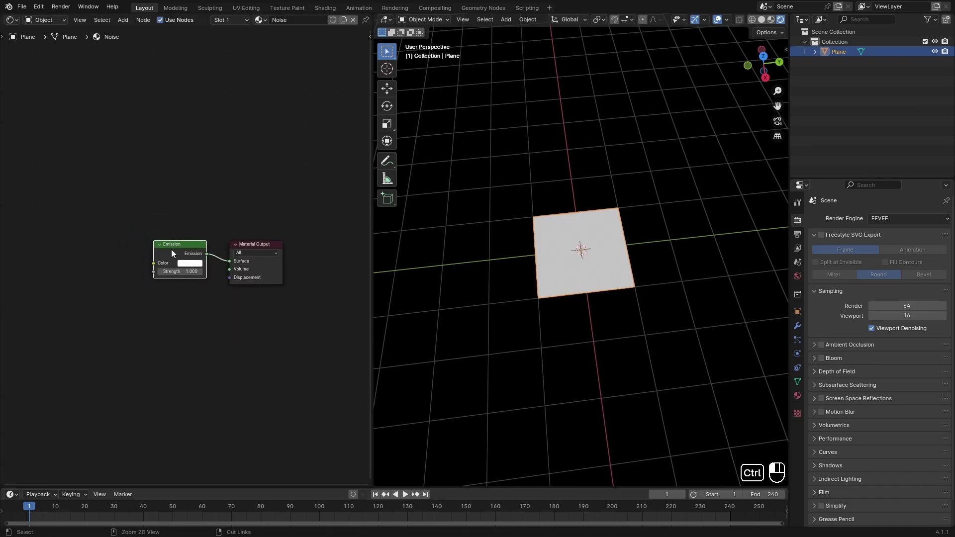
Add a Noise Texture node and connect its Fac output to the Emission shader's Color.
key(a)
key(a)
key(shift+a)
text(n)
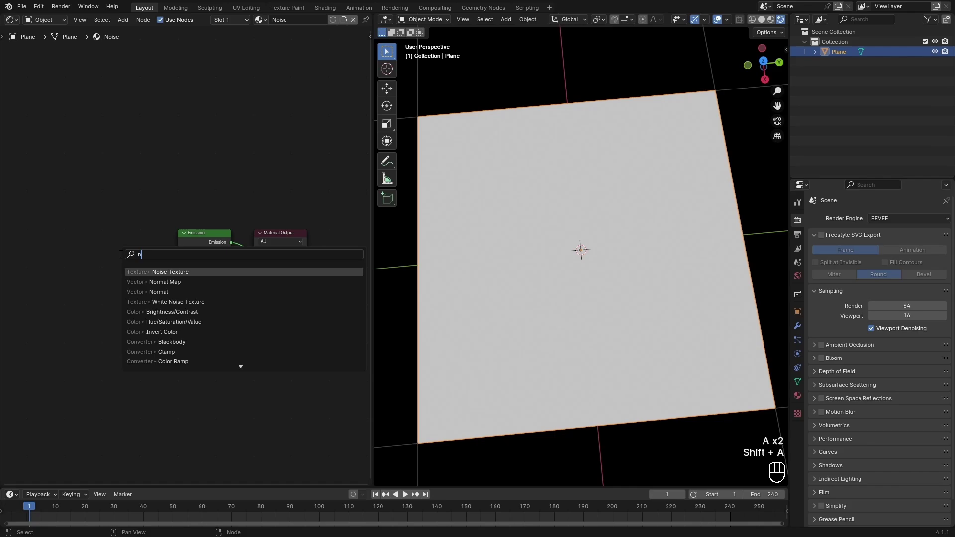
text(oi)
key(Return)
click(92, 227)
drag(145, 240, 178, 251)
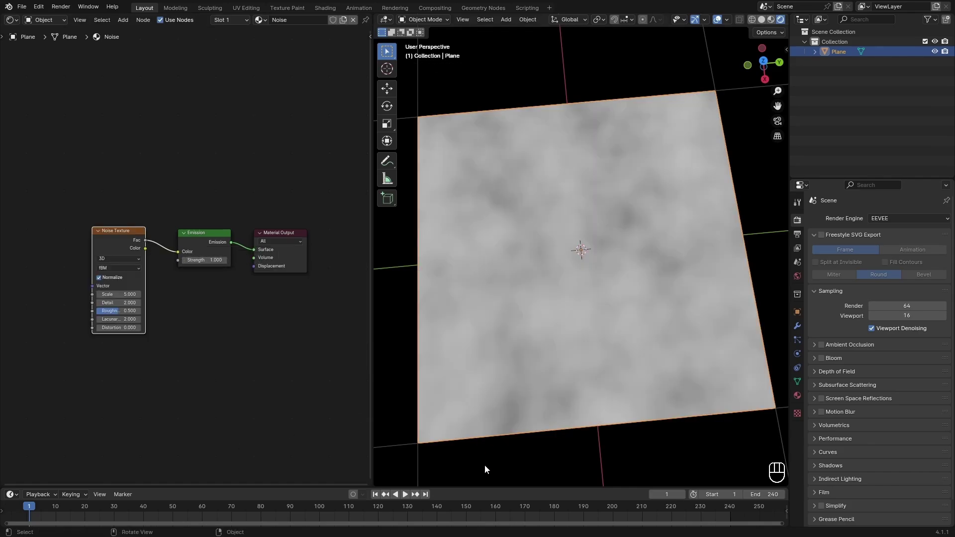
Enlarge the timeline area and set the Noise Texture's dimensions to 4D.
drag(473, 486, 477, 417)
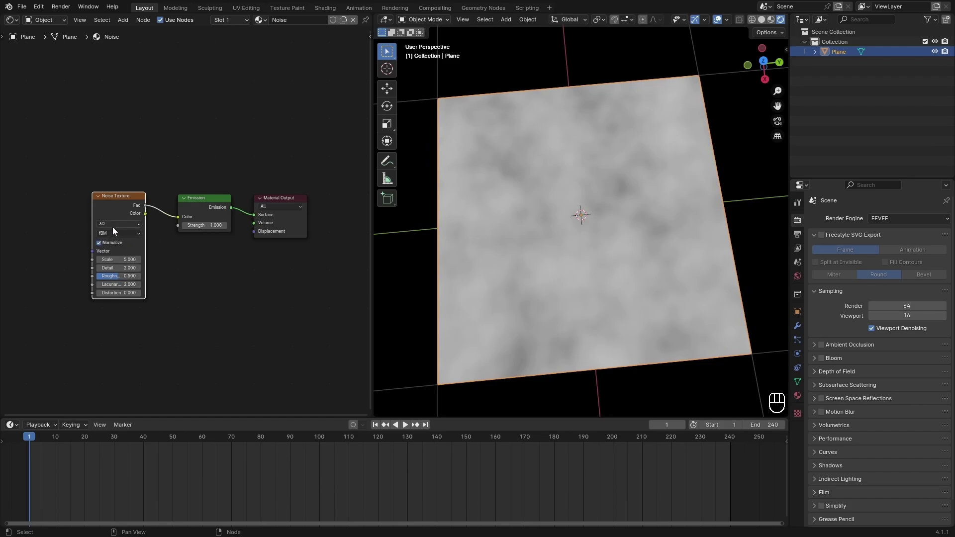
scroll(113, 227, up, 3)
click(172, 215)
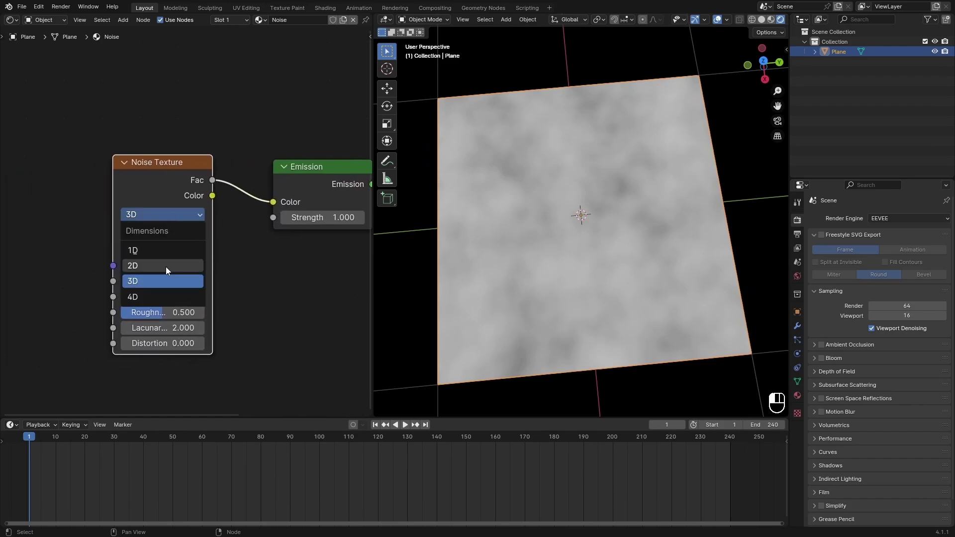
click(169, 297)
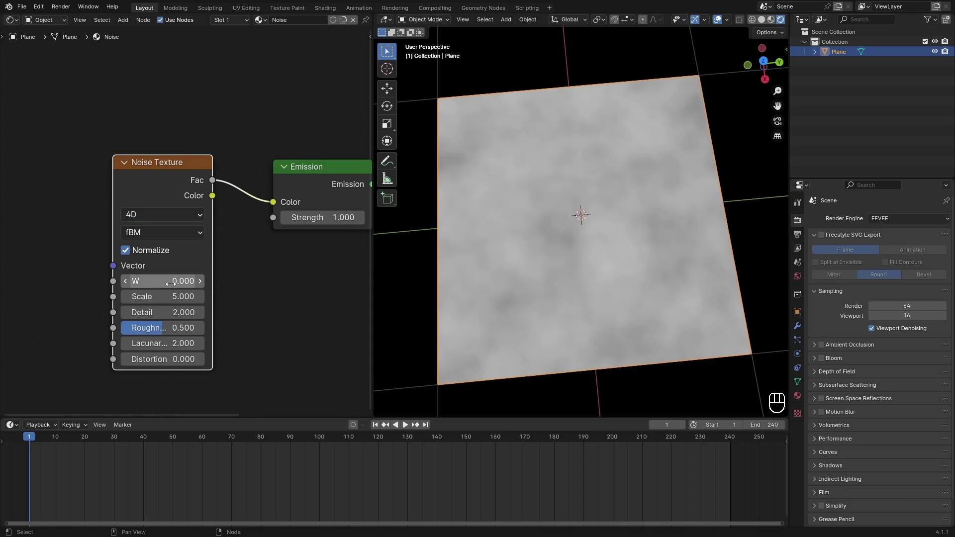
Try out different W values on the Noise Texture and reset W to its default.
shift+drag(151, 281, 178, 287)
key(BackSpace)
Move the Noise Texture node farther away from the Emission node to make room between them.
scroll(333, 277, down, 3)
middle_drag(333, 276, 348, 269)
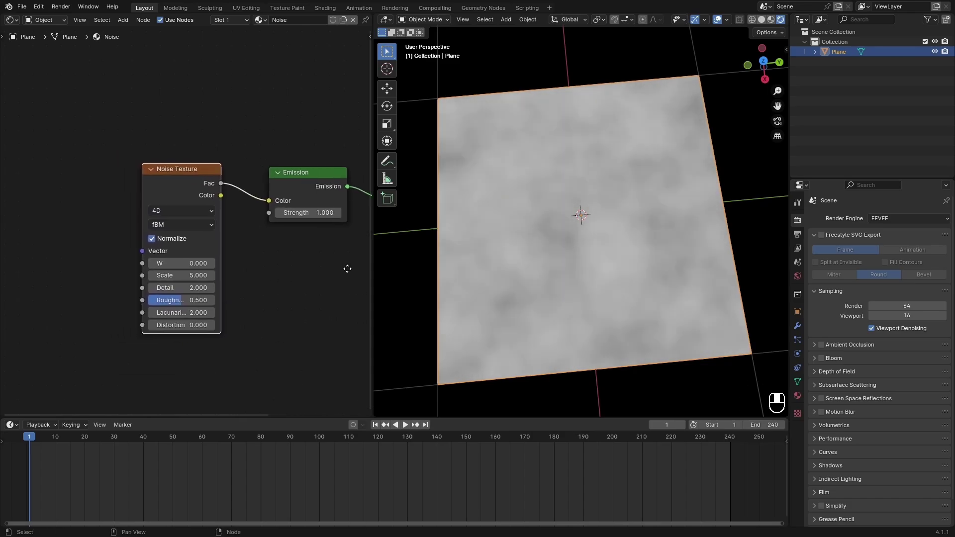
drag(172, 185, 37, 137)
middle_drag(118, 161, 220, 189)
scroll(223, 188, down, 1)
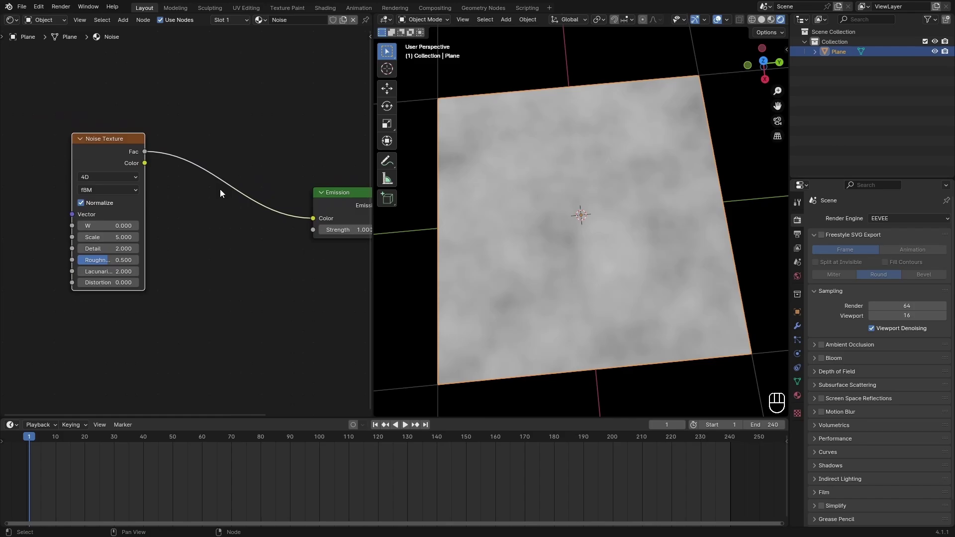
Set the animation's end frame to 120 and fit the whole frame range in the timeline.
click(765, 424)
text(12)
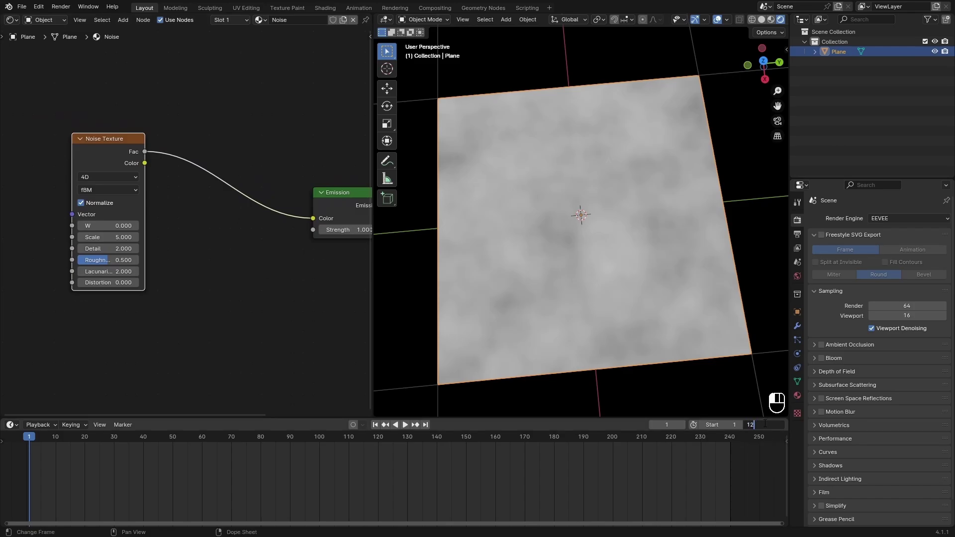
text(0)
key(Return)
key(Home)
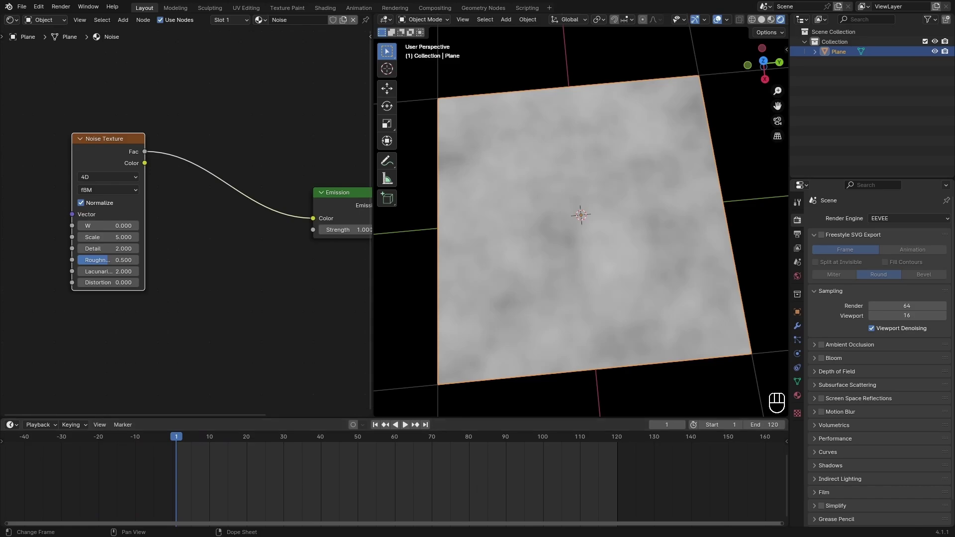
Keyframe the Noise Texture's W value of 0 at frame 1 and select the node to show its keyframe.
click(137, 408)
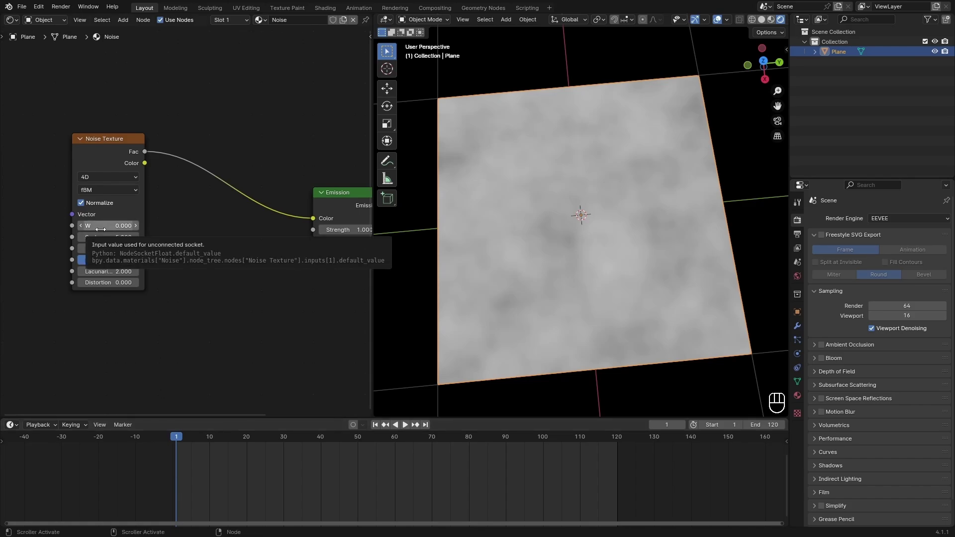
key(i)
middle_drag(123, 249, 127, 253)
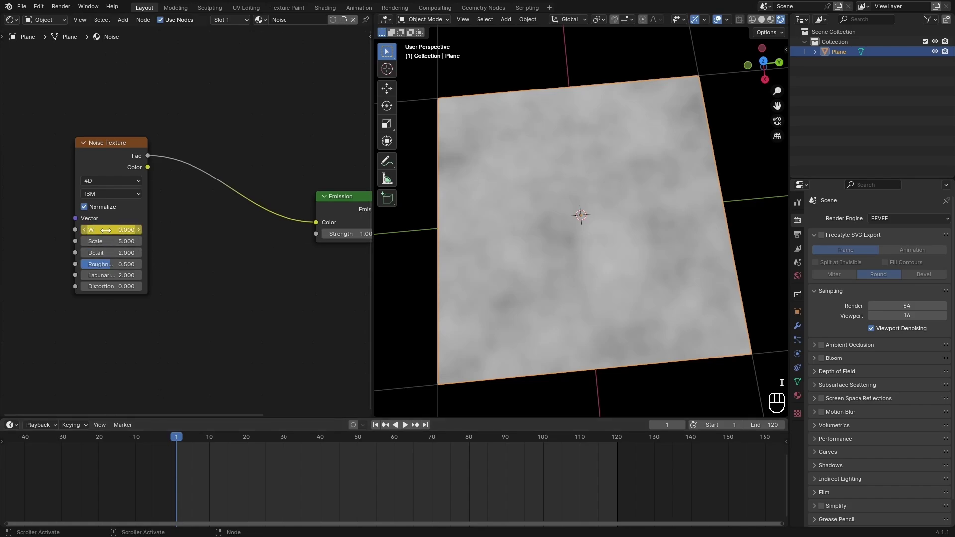
click(120, 145)
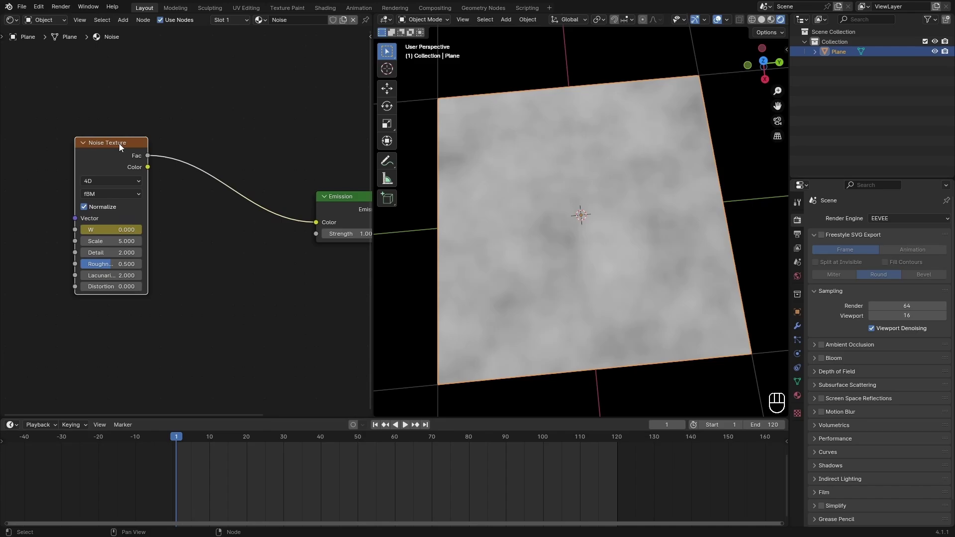
click(203, 219)
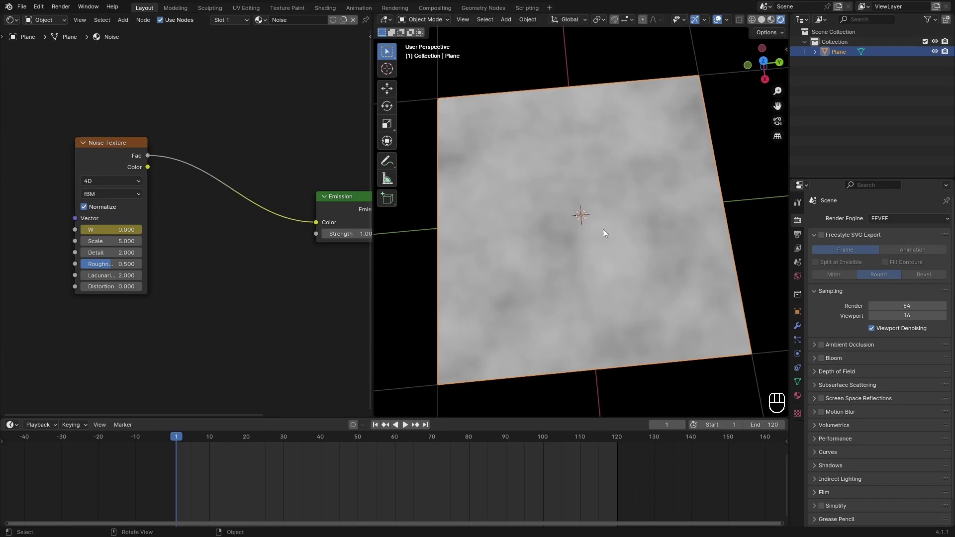
click(107, 169)
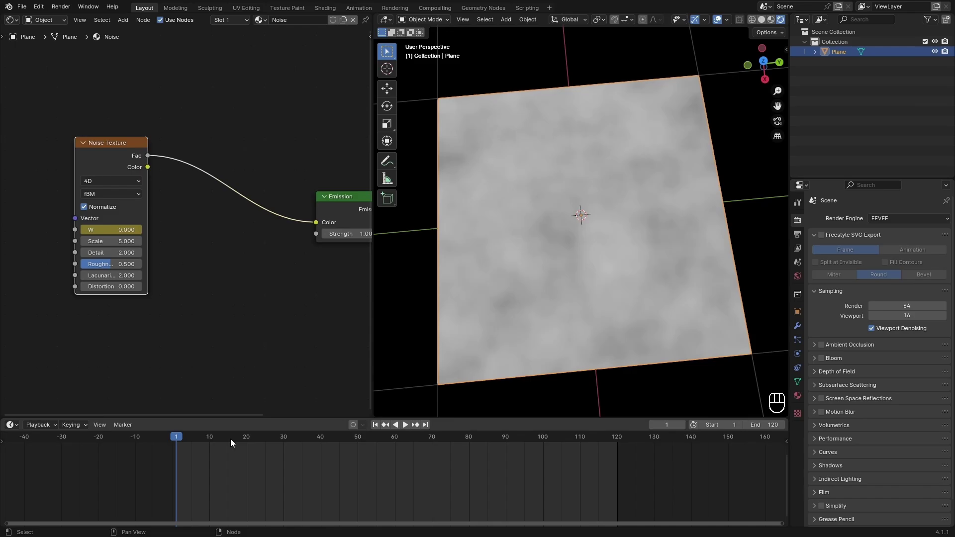
Go to frame 120, set the Noise Texture's W to 1 and keyframe it.
mouse_move(204, 476)
middle_down()
mouse_move(207, 494)
mouse_move(208, 470)
middle_up()
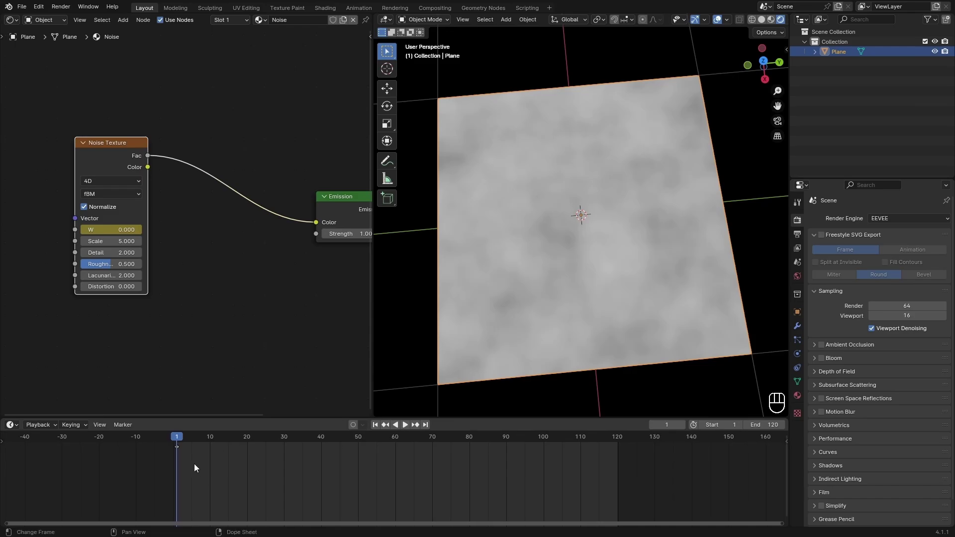
drag(185, 443, 173, 451)
middle_drag(199, 458, 210, 493)
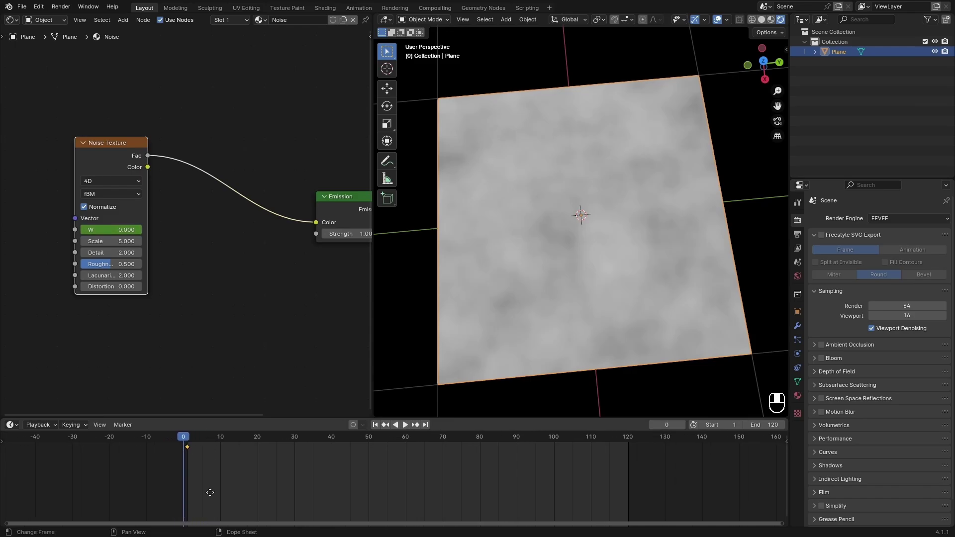
drag(210, 492, 629, 485)
key(space)
double_click(110, 234)
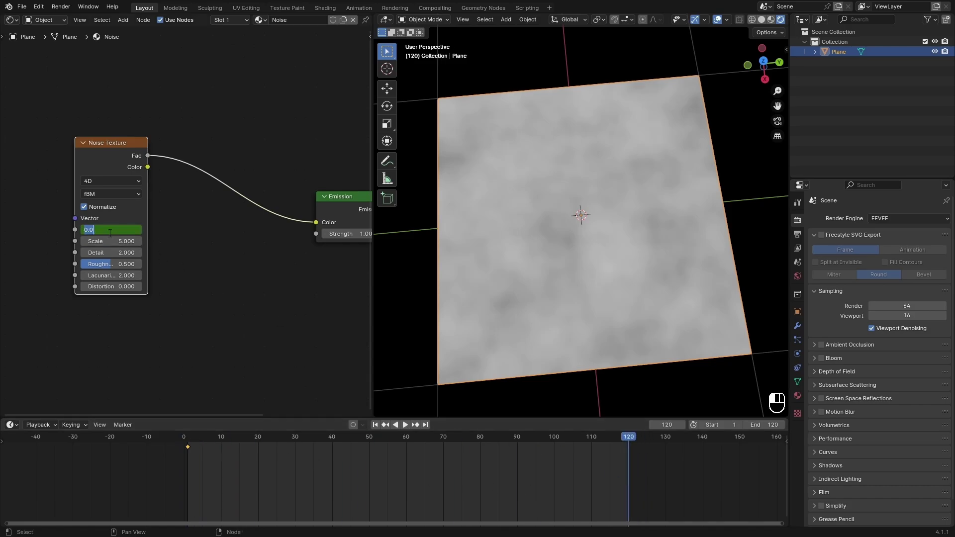
text(1)
key(Return)
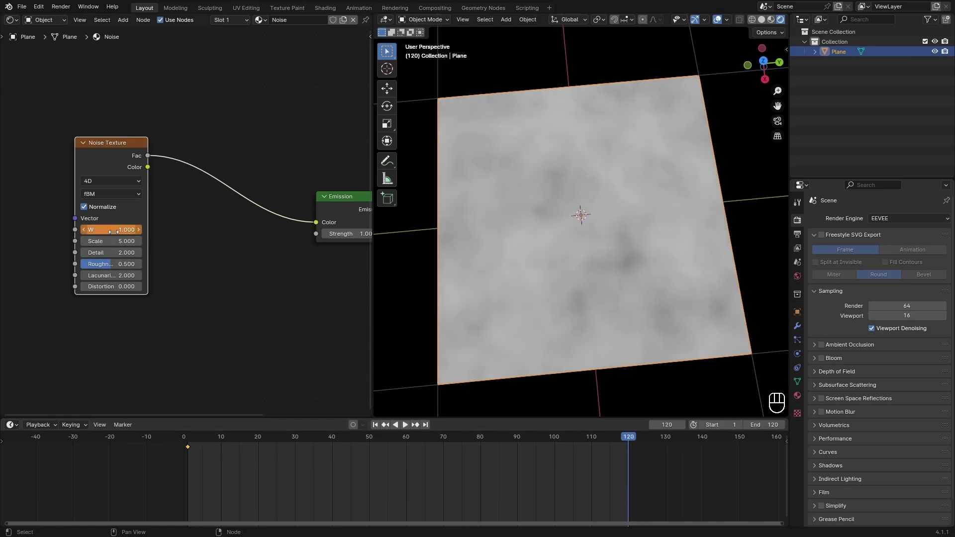
key(i)
Play back the animated noise on the plane.
key(space)
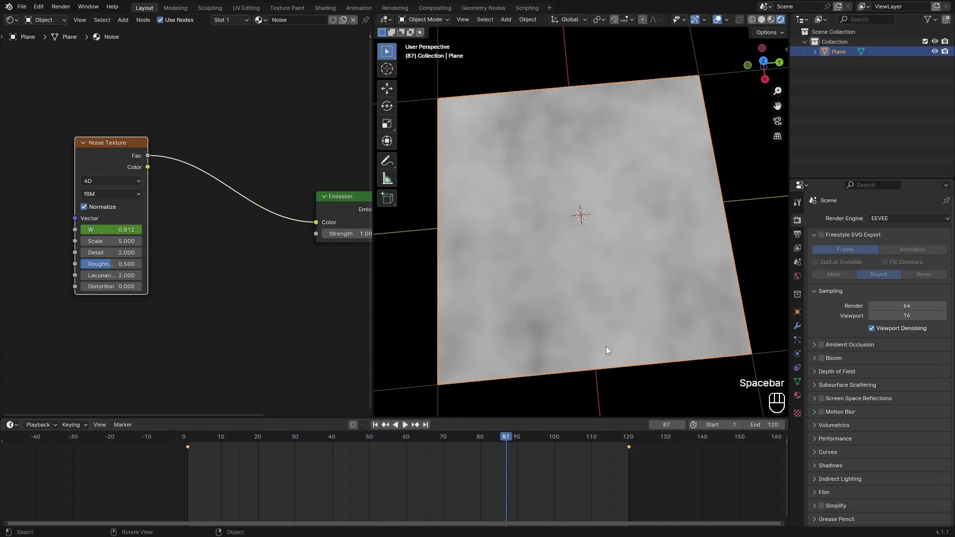
key(space)
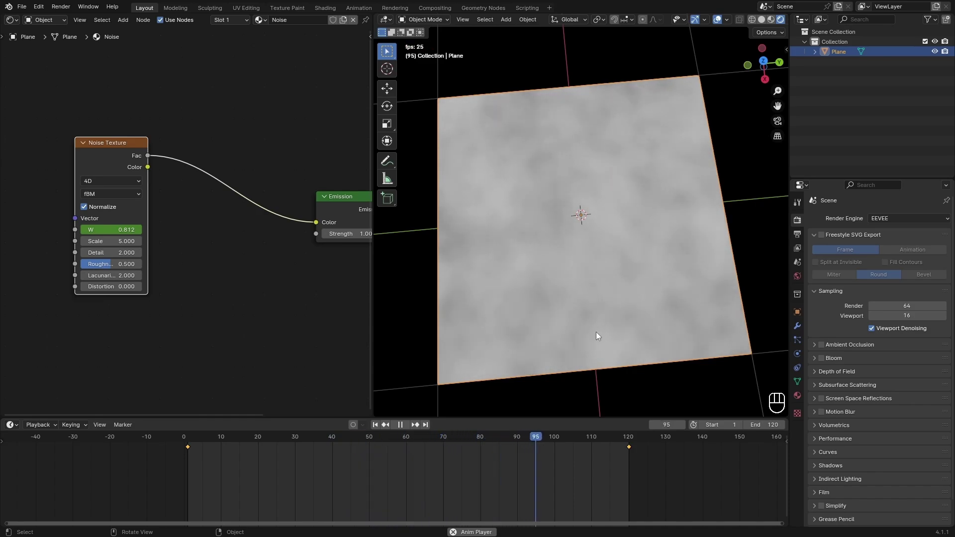
key(space)
Set both W keyframes of the Noise Texture to Linear interpolation.
drag(681, 468, 103, 446)
right_click(288, 457)
mouse_move(287, 455)
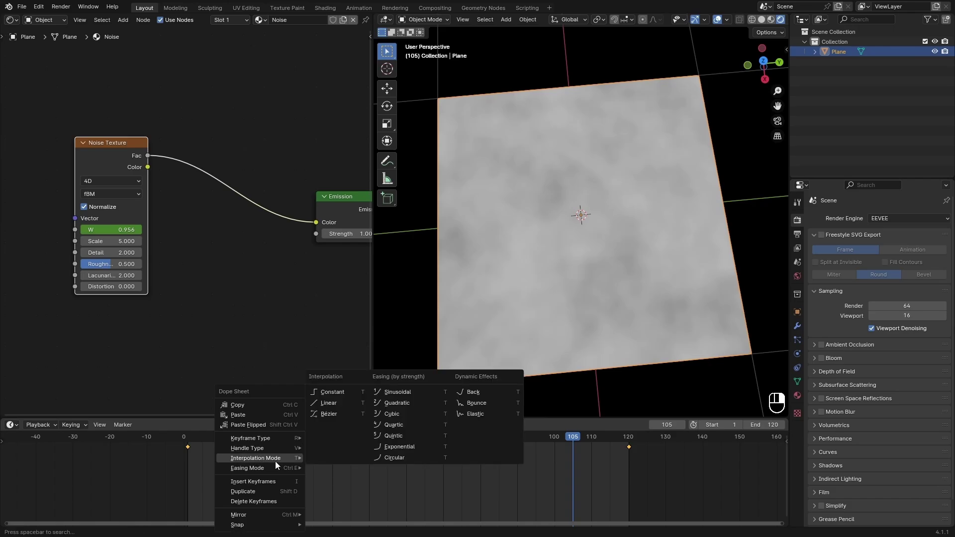
click(331, 403)
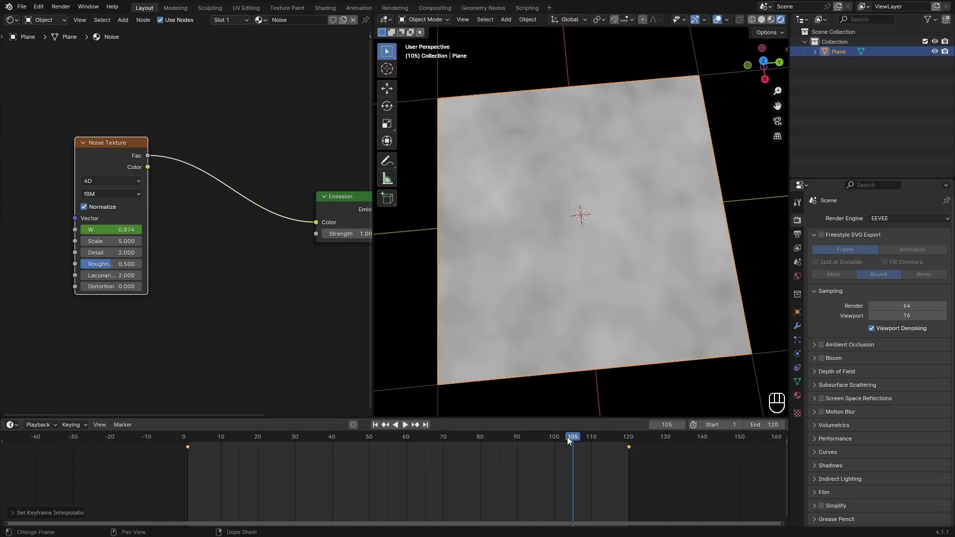
Play and scrub through the noise animation to check its motion and how it loops.
key(space)
key(space)
drag(575, 437, 499, 447)
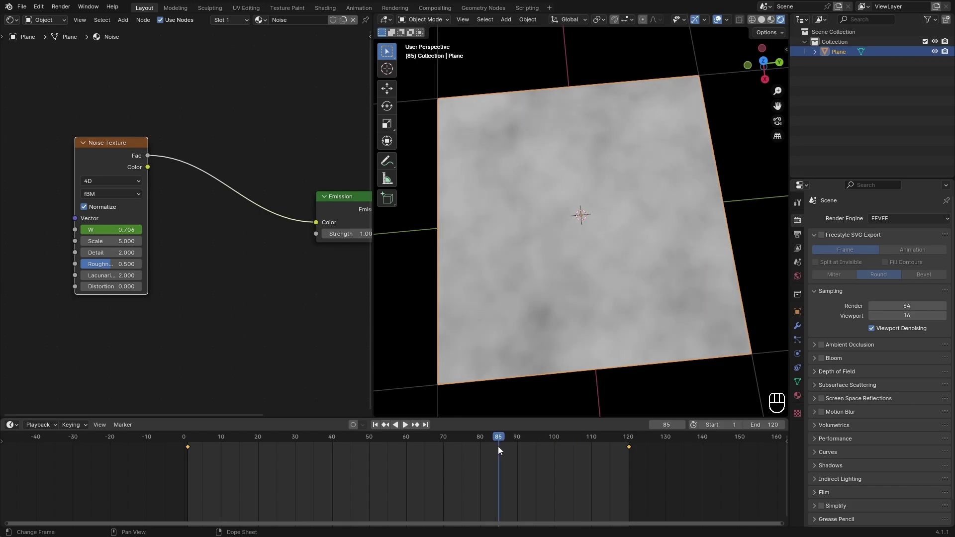
key(space)
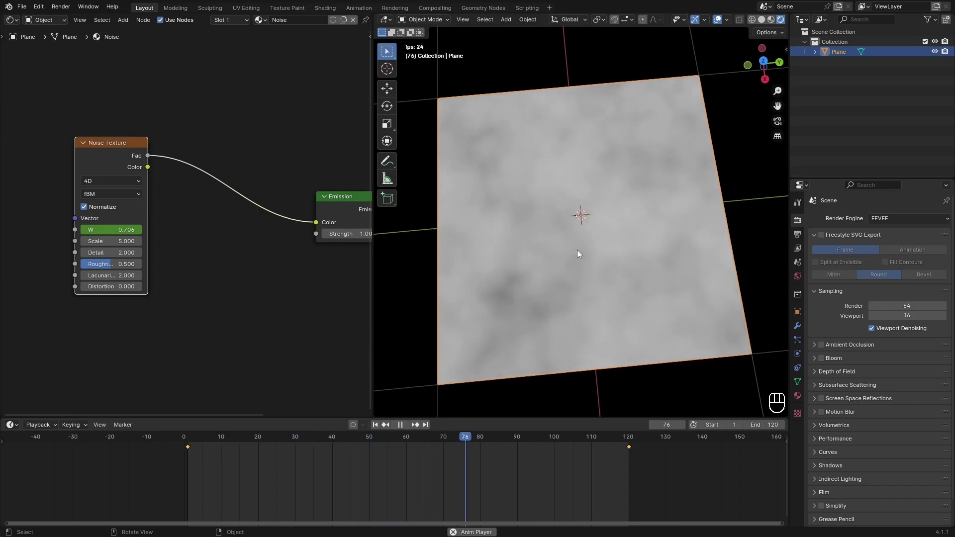
scroll(216, 262, down, 1)
key(space)
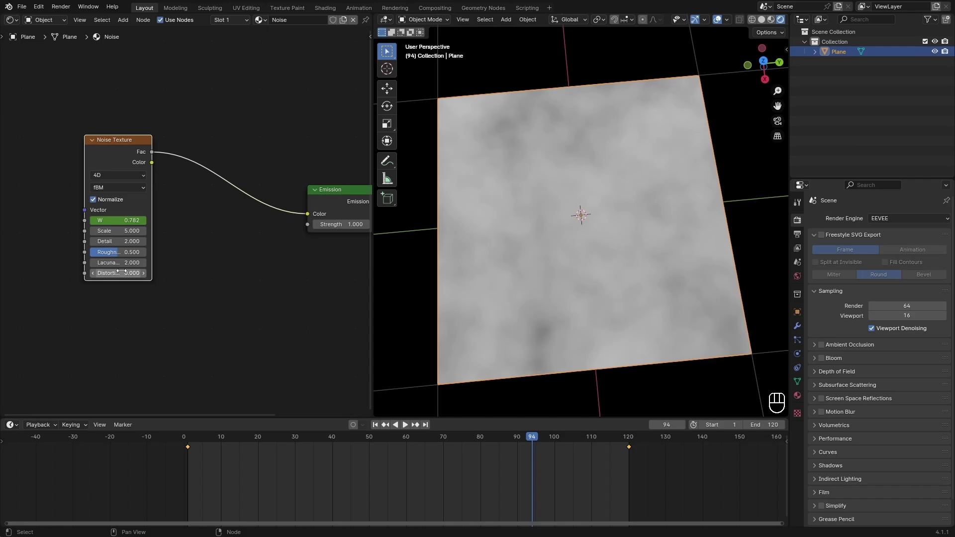
Move the Noise Texture node up and place a duplicate of it directly below.
mouse_move(211, 237)
middle_down()
mouse_move(232, 252)
mouse_move(192, 239)
middle_up()
key(g)
click(246, 203)
key(shift+d)
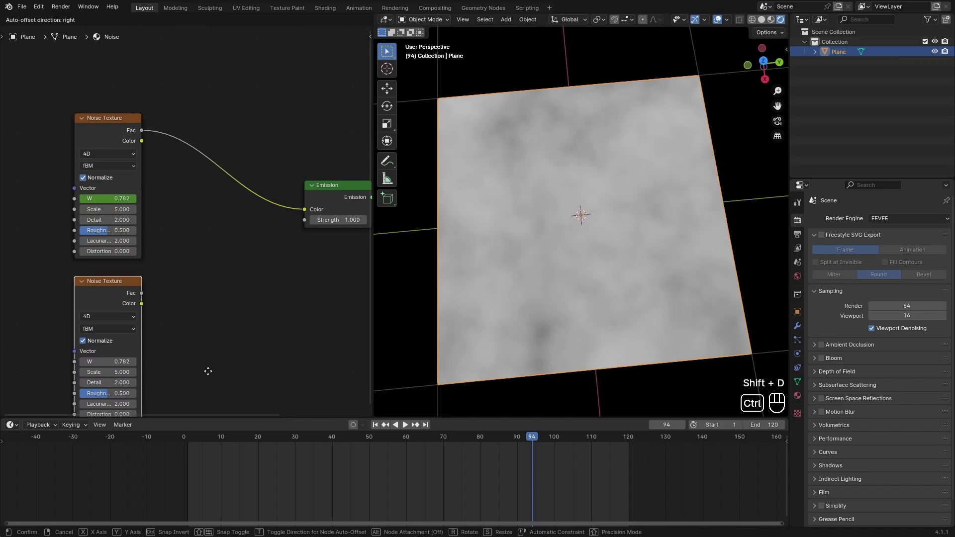
click(209, 362)
middle_drag(155, 292, 209, 251)
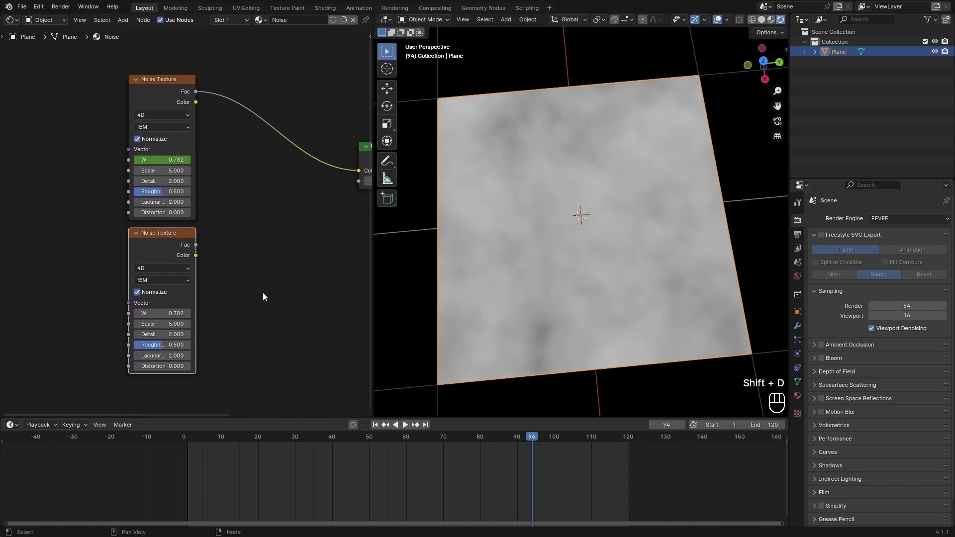
middle_drag(198, 303, 180, 290)
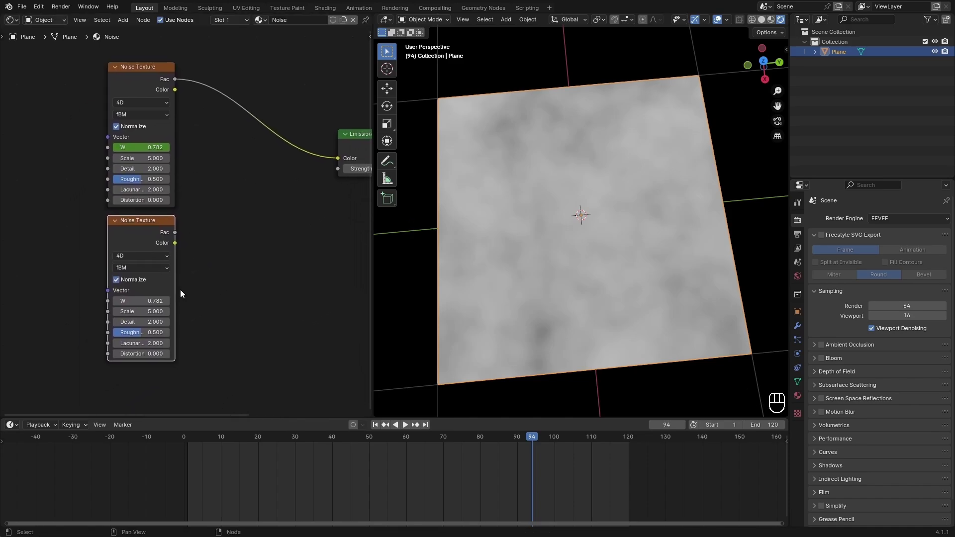
Set the duplicated Noise Texture's W to 0.
click(145, 301)
text(0)
key(Return)
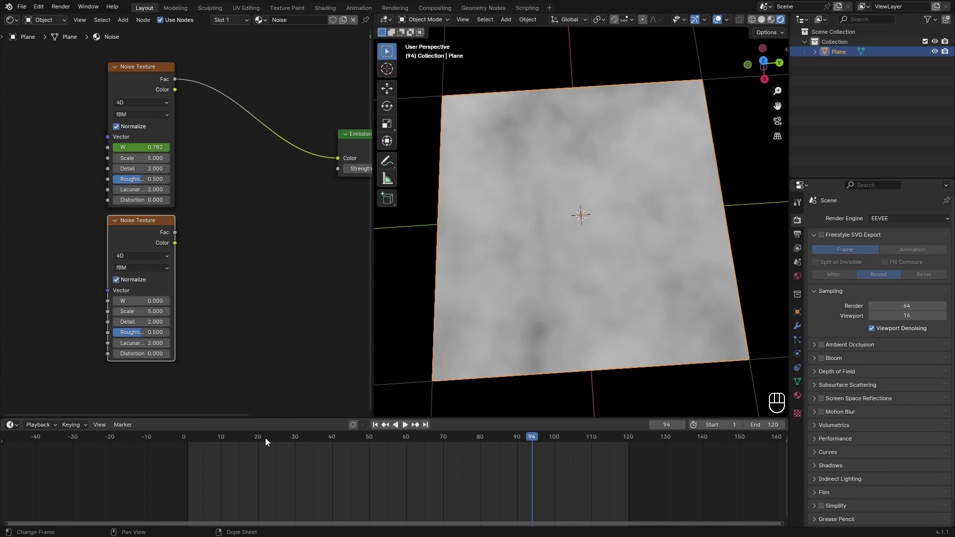
Go to frame 1, set the duplicated Noise Texture's W to 10 and keyframe it.
drag(266, 442, 188, 438)
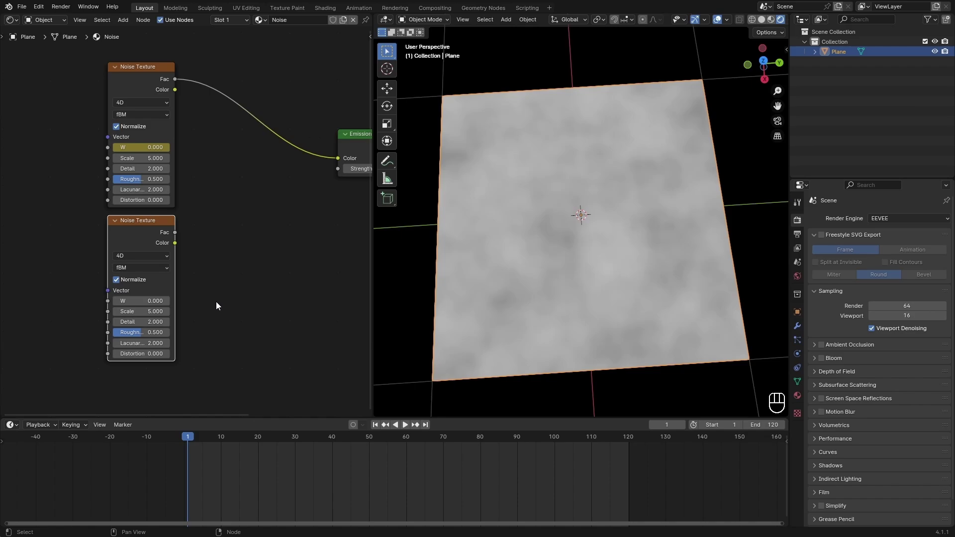
click(149, 301)
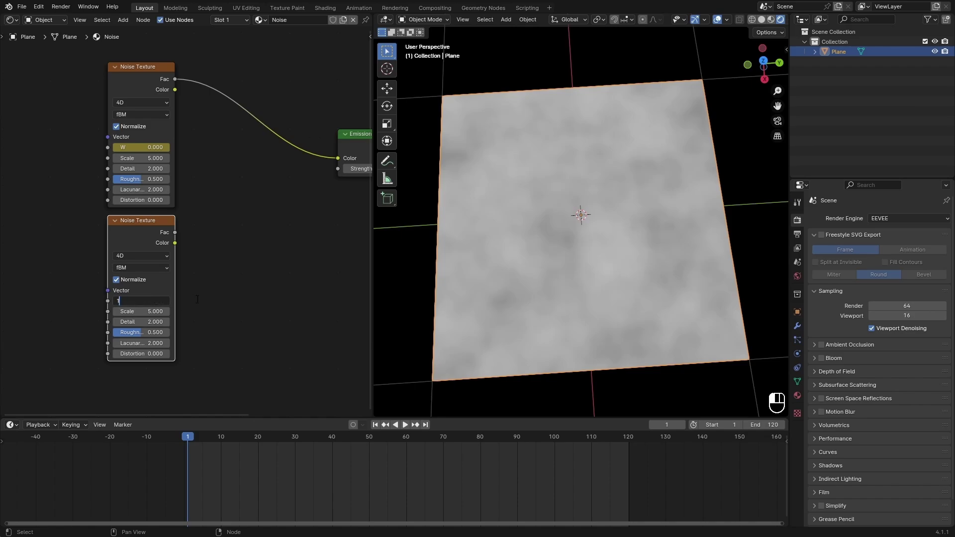
text(10)
key(Return)
key(i)
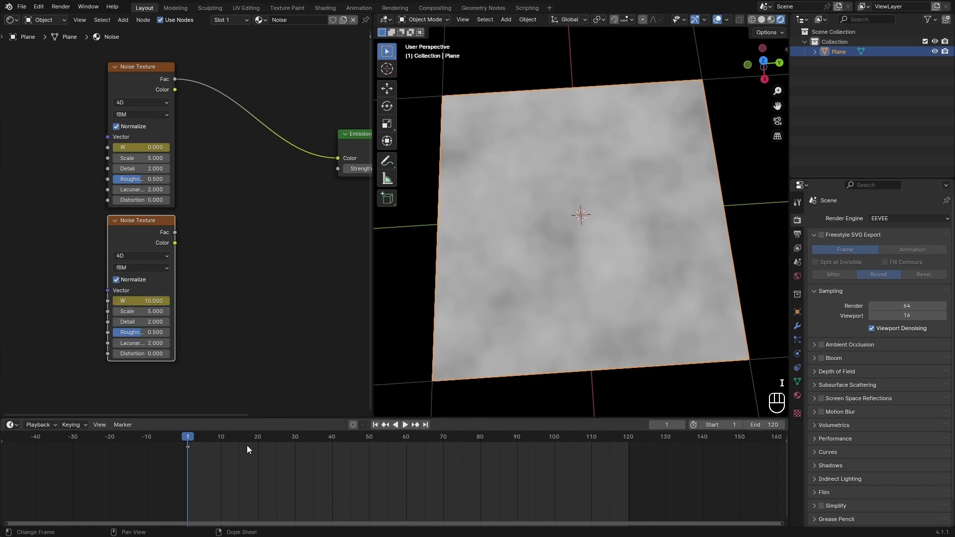
Go to frame 120, set the duplicated Noise Texture's W to 11 and keyframe it.
drag(247, 439, 629, 465)
click(151, 301)
text(11)
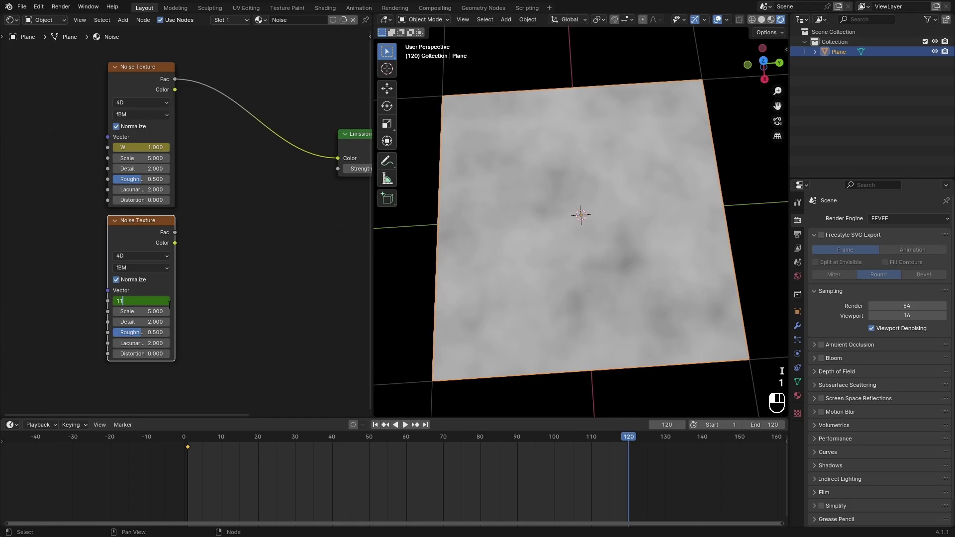
click(212, 308)
key(i)
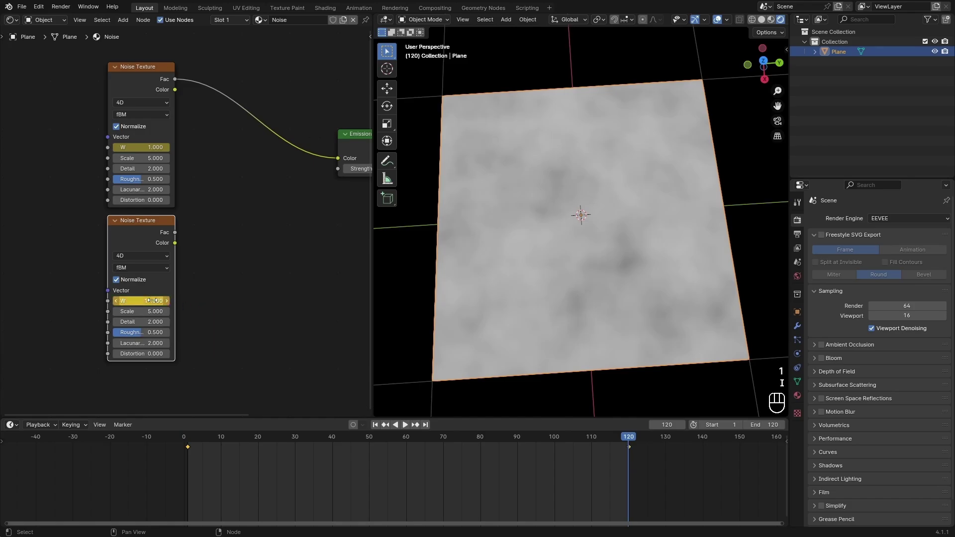
Set both W keyframes of the duplicated Noise Texture to Linear interpolation.
drag(673, 485, 154, 444)
right_click(324, 457)
mouse_move(328, 456)
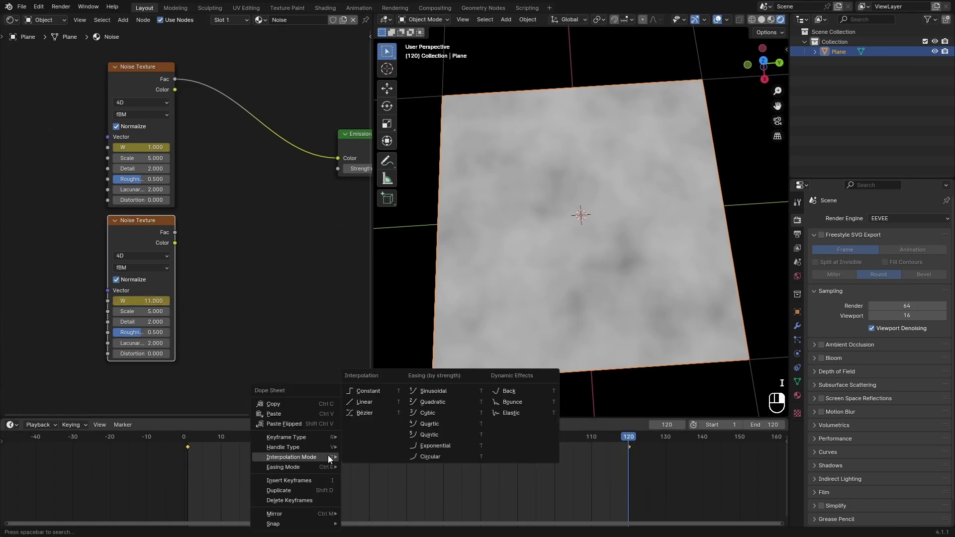
click(369, 402)
Play the animation and preview the duplicated Noise Texture's Fac output directly through the Material Output.
key(space)
drag(174, 233, 338, 168)
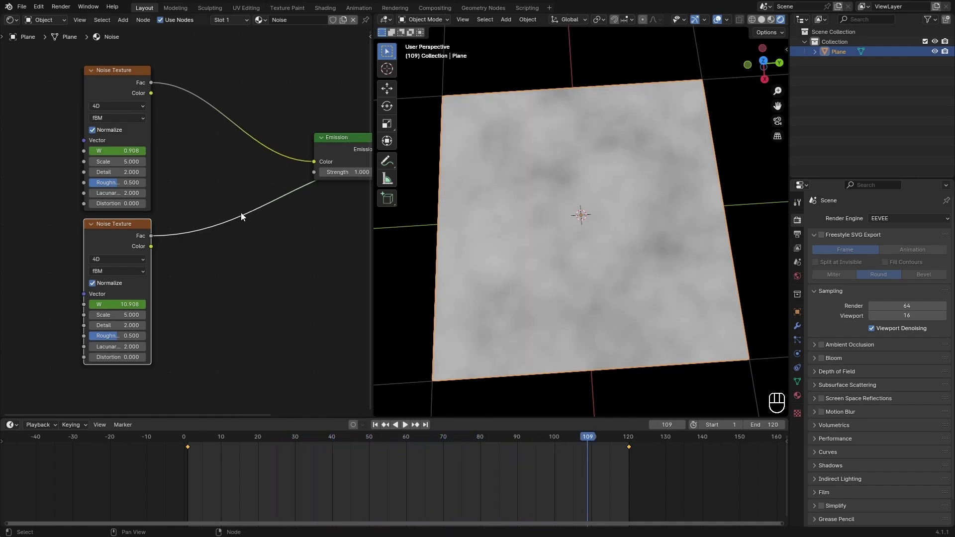
middle_drag(222, 204, 232, 214)
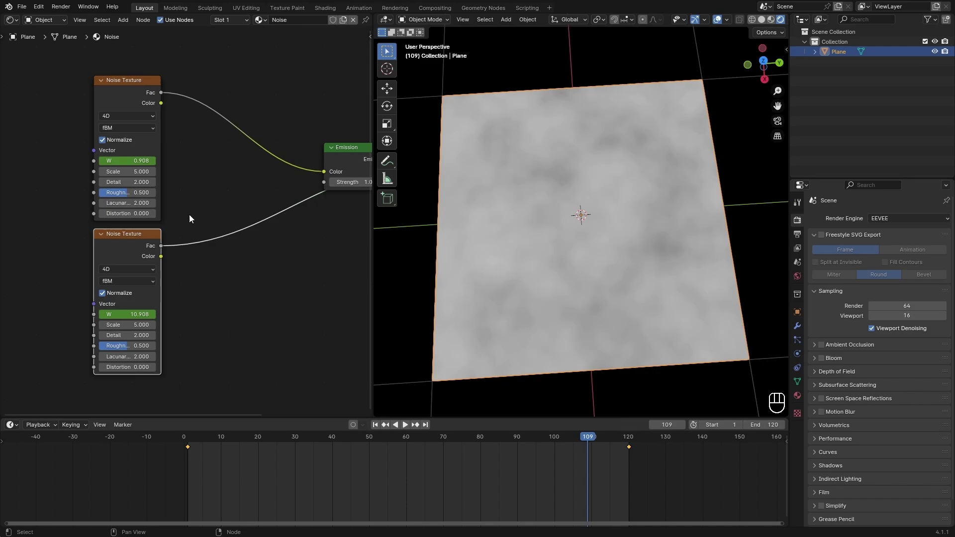
Combine both Noise Textures' Fac outputs in a Mix color node feeding the Emission's Color, and expand that node.
key(ctrl+shift)
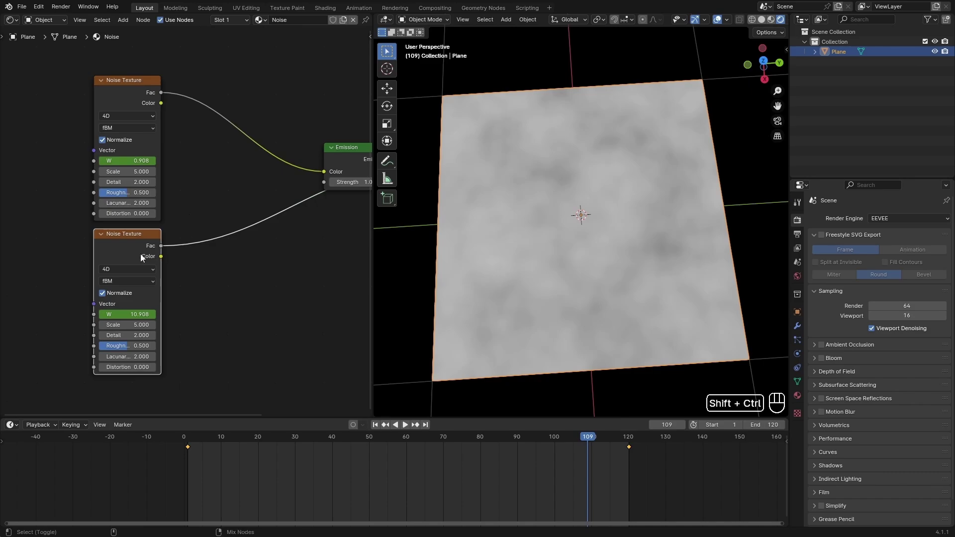
ctrl+shift+right_drag(137, 253, 135, 171)
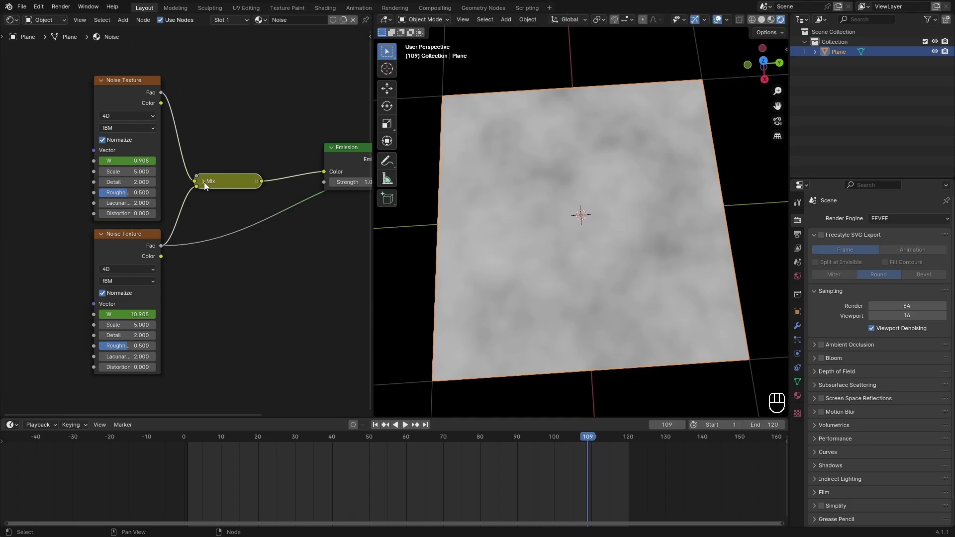
click(229, 144)
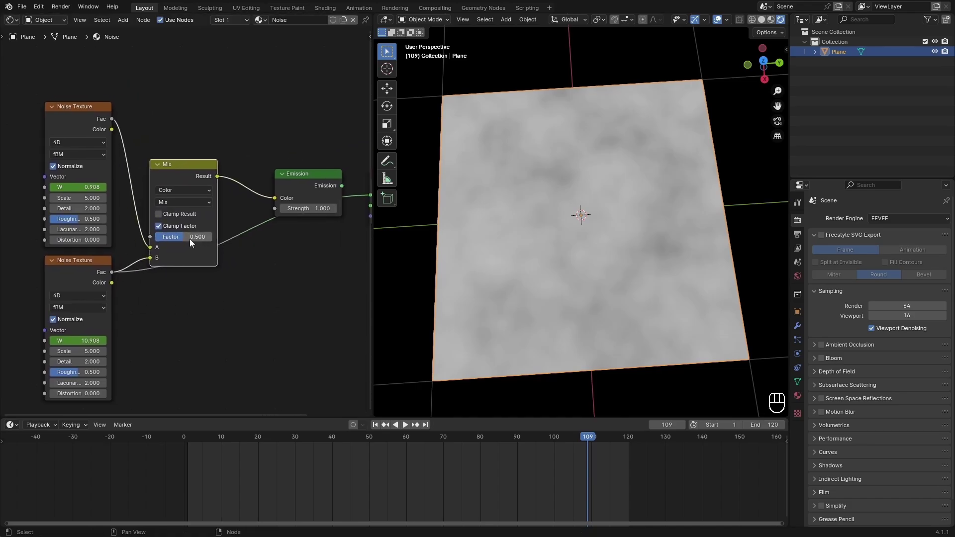
Preview the Mix node's Result directly through the Material Output and test its Factor, settling on 0.5.
mouse_move(190, 240)
mouse_down()
mouse_move(167, 240)
mouse_move(192, 237)
mouse_up()
middle_drag(273, 209, 221, 211)
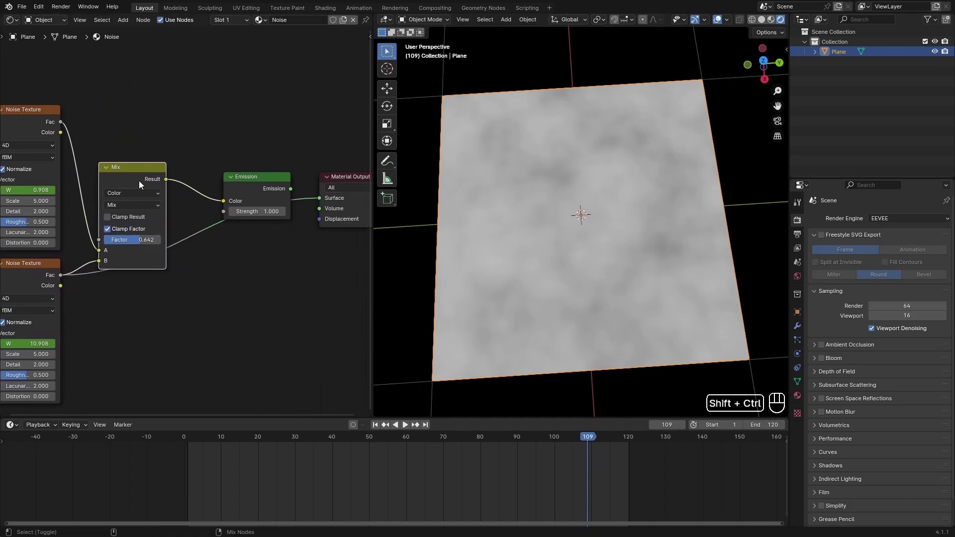
ctrl+shift+click(139, 180)
middle_drag(170, 189, 215, 189)
key(ctrl+z)
key(ctrl+z)
mouse_move(184, 239)
mouse_down()
mouse_move(149, 238)
mouse_move(206, 238)
mouse_move(156, 238)
mouse_move(192, 238)
mouse_up()
Play and scrub the animation to examine how the mixed noise behaves at the start and end of the loop.
click(188, 443)
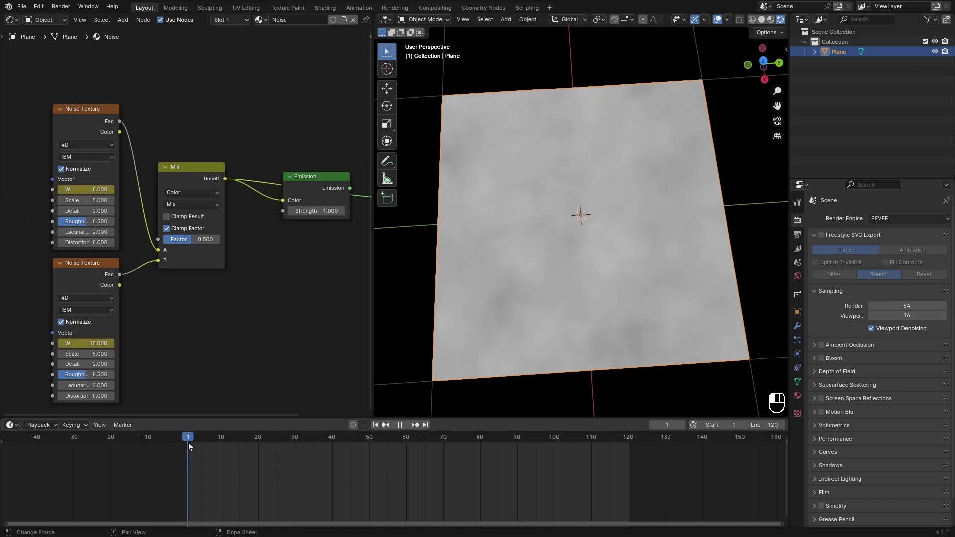
key(space)
key(space)
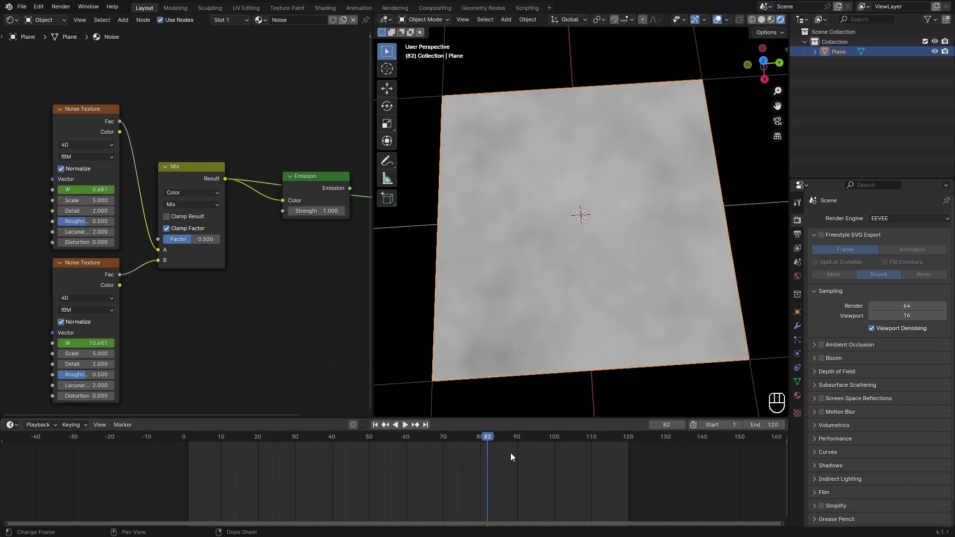
drag(478, 439, 553, 464)
key(space)
key(space)
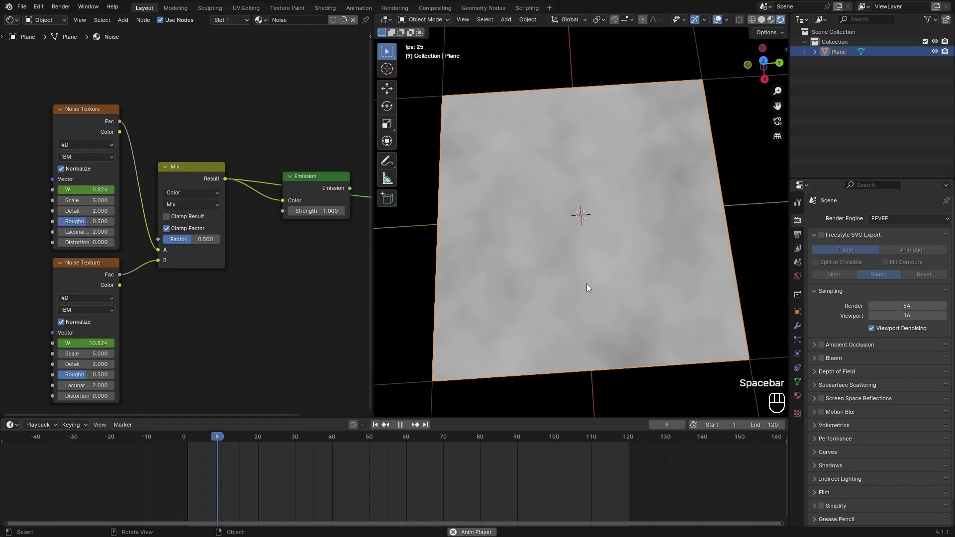
key(space)
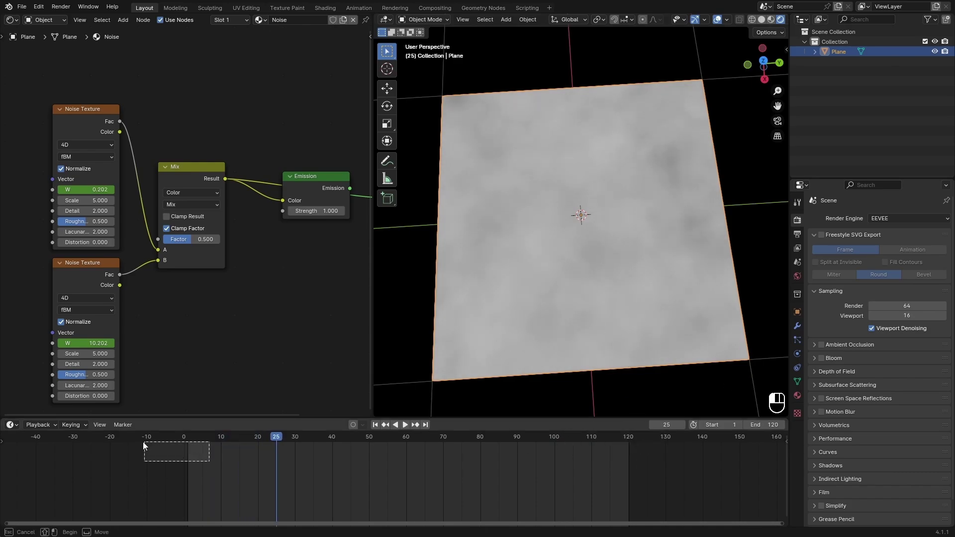
drag(142, 441, 131, 435)
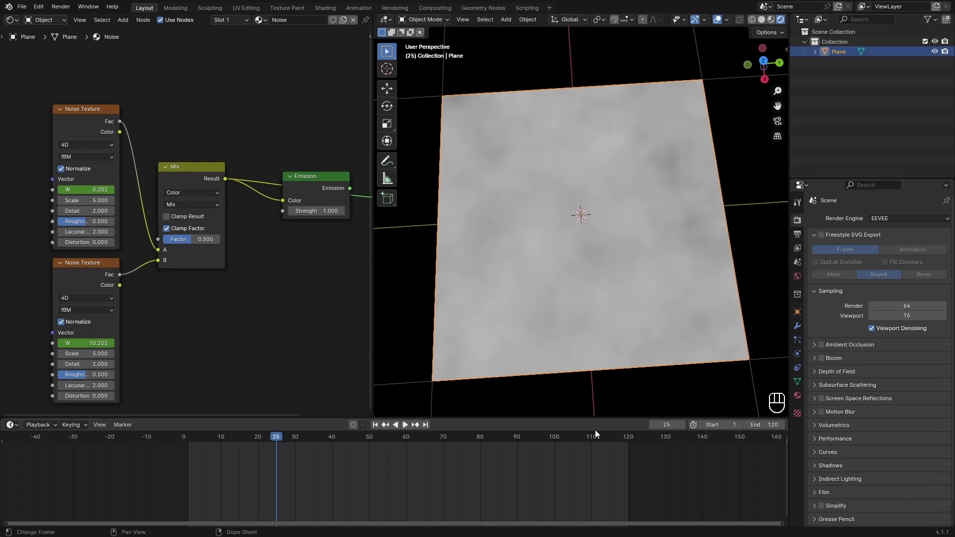
middle_drag(576, 456, 583, 483)
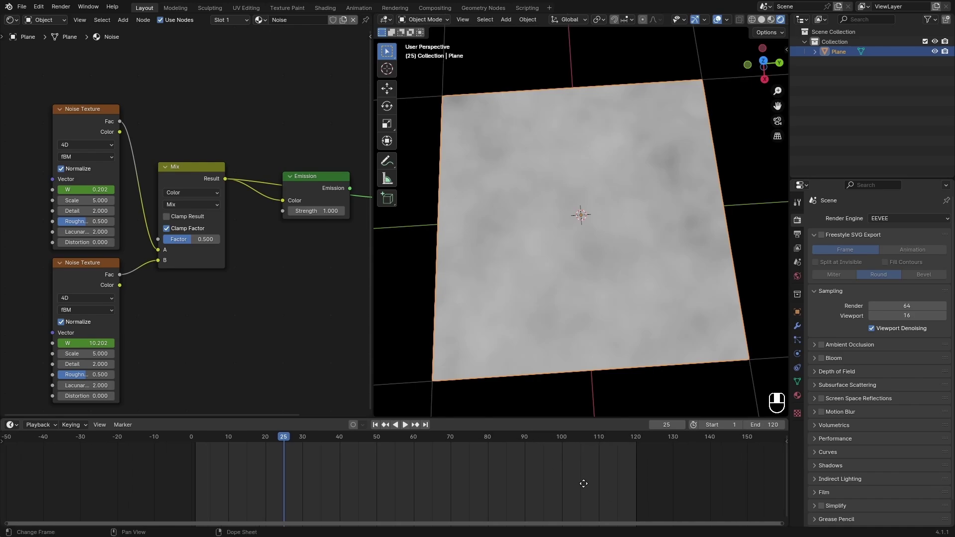
At frame 1, set the Mix node's Factor to 1 and keyframe it.
drag(239, 440, 195, 446)
key(space)
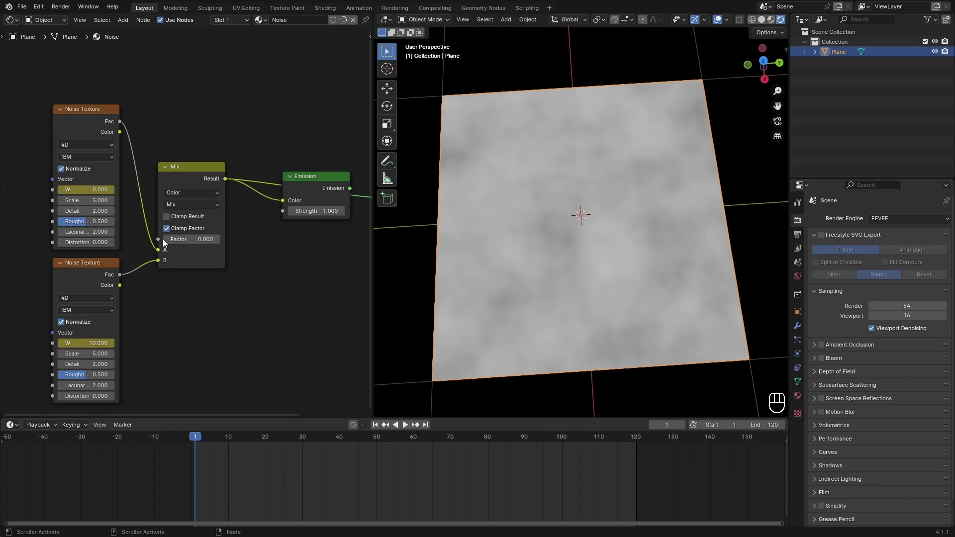
drag(157, 240, 256, 238)
key(Escape)
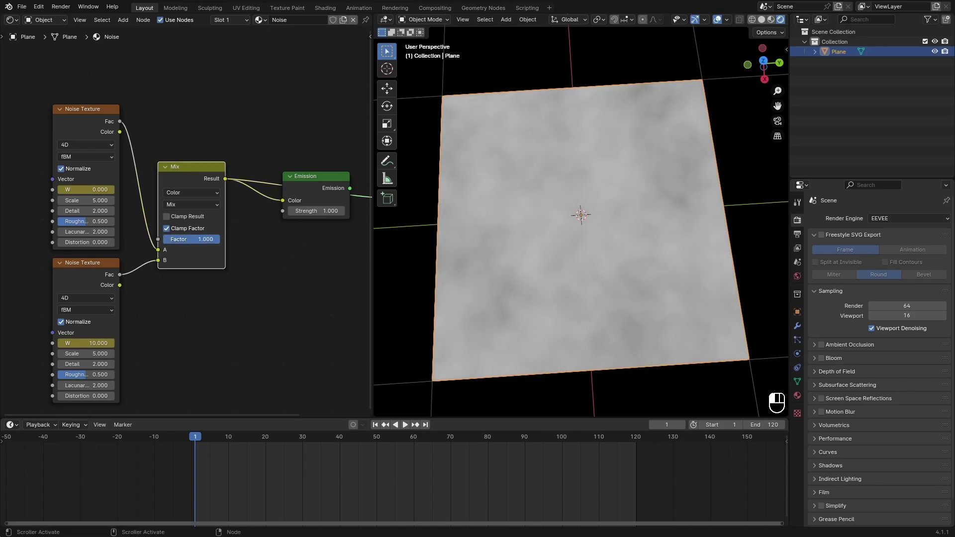
key(i)
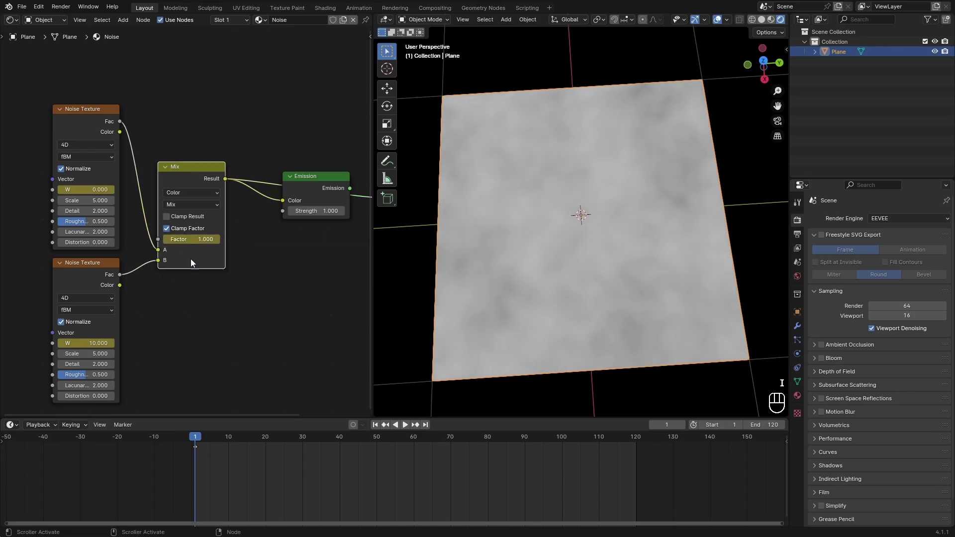
Set the Mix node's Factor to 0 at frame 30 and keyframe it there and again at frame 90.
key(space)
key(space)
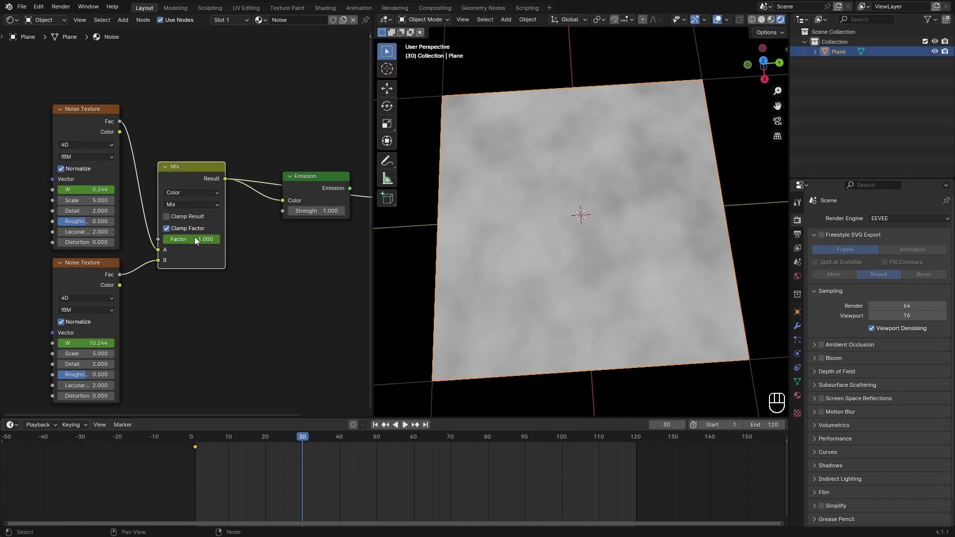
drag(195, 237, 166, 239)
key(i)
drag(303, 438, 524, 446)
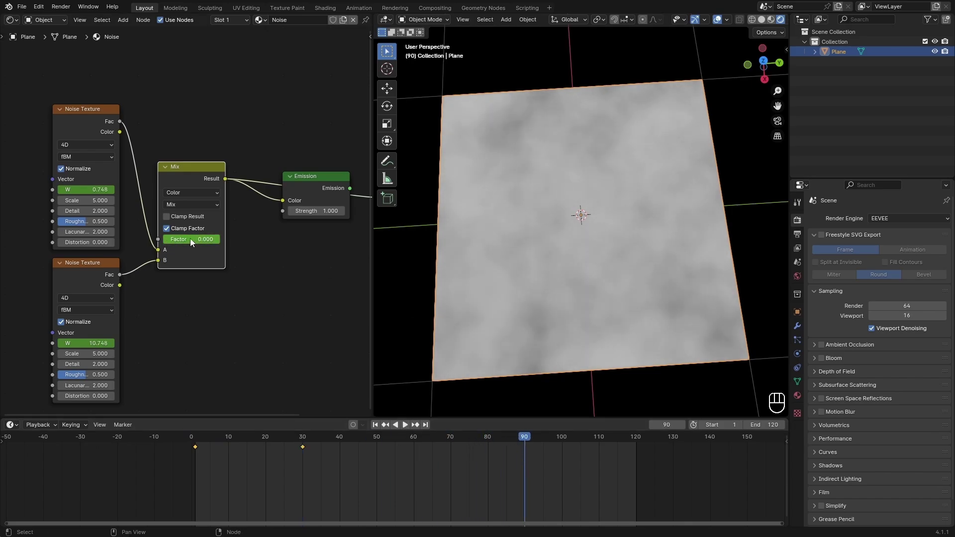
key(i)
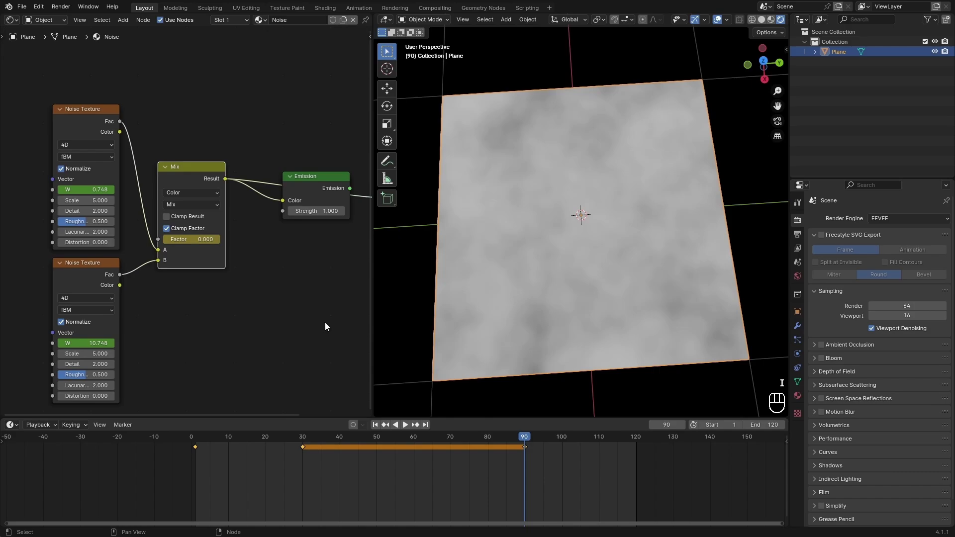
Keyframe the Mix Factor at 1 on frame 120, return to frame 1 and select the duplicated Noise Texture.
drag(536, 438, 634, 457)
drag(169, 239, 202, 239)
key(i)
key(shift+Left)
click(85, 284)
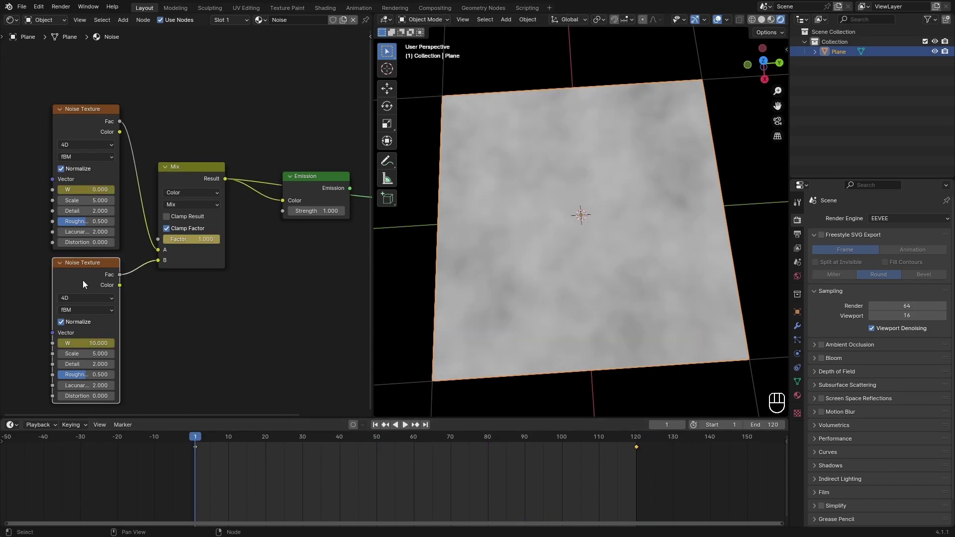
middle_drag(251, 464, 266, 464)
click(432, 440)
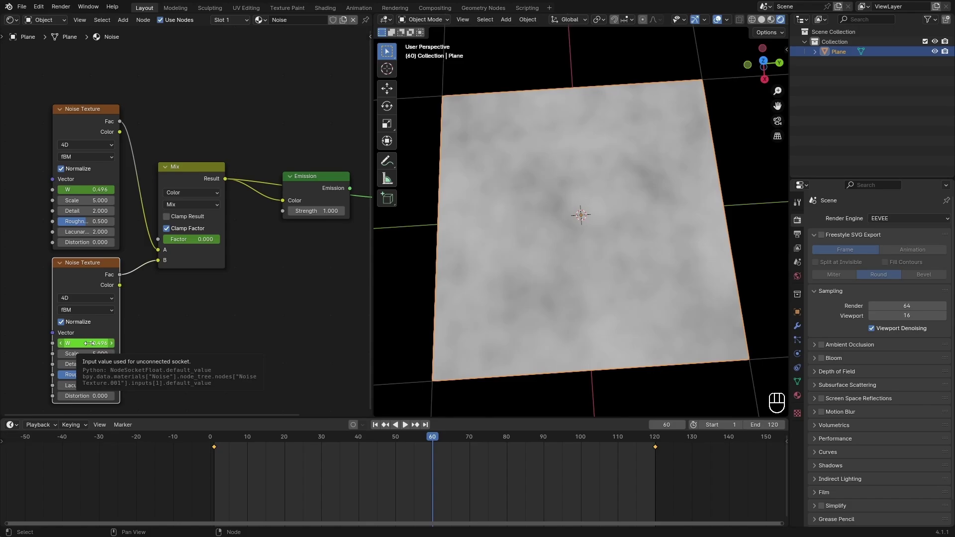
key(i)
drag(233, 467, 194, 444)
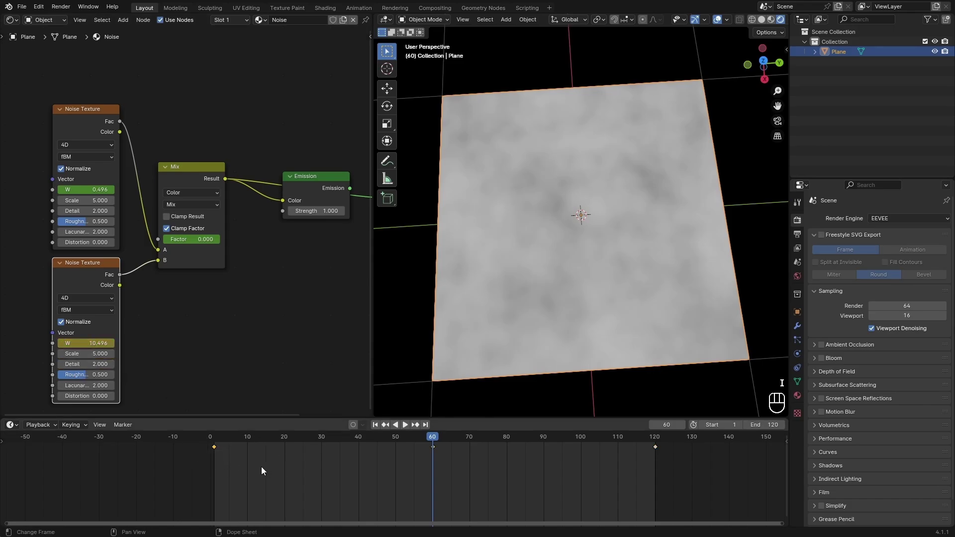
key(g)
click(258, 466)
key(ctrl+z)
key(ctrl+z)
key(ctrl+z)
key(ctrl+z)
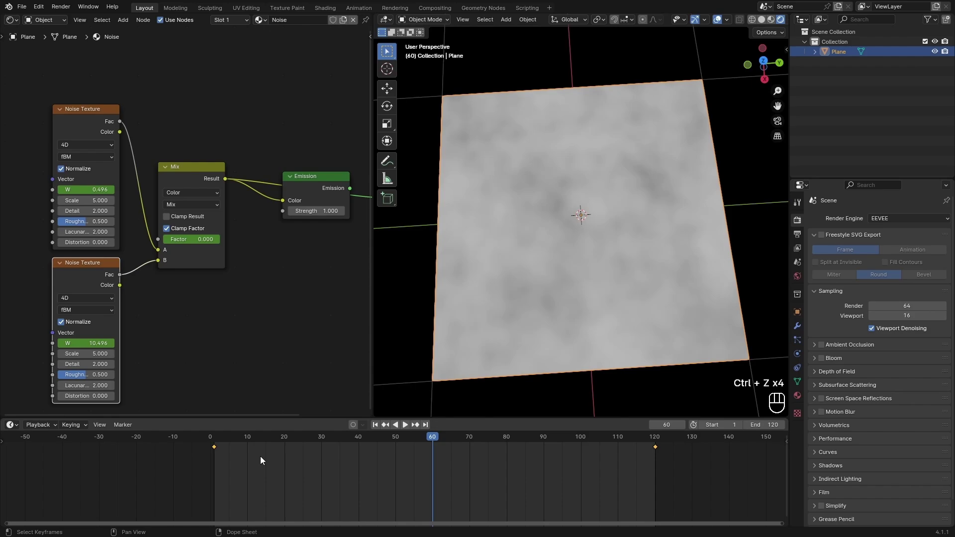
Move the first keyframes of both Noise Textures and the Mix Factor to frame 0, and set the scene's start frame to 0.
drag(252, 462, 209, 445)
key(g)
click(291, 435)
click(199, 254)
key(g)
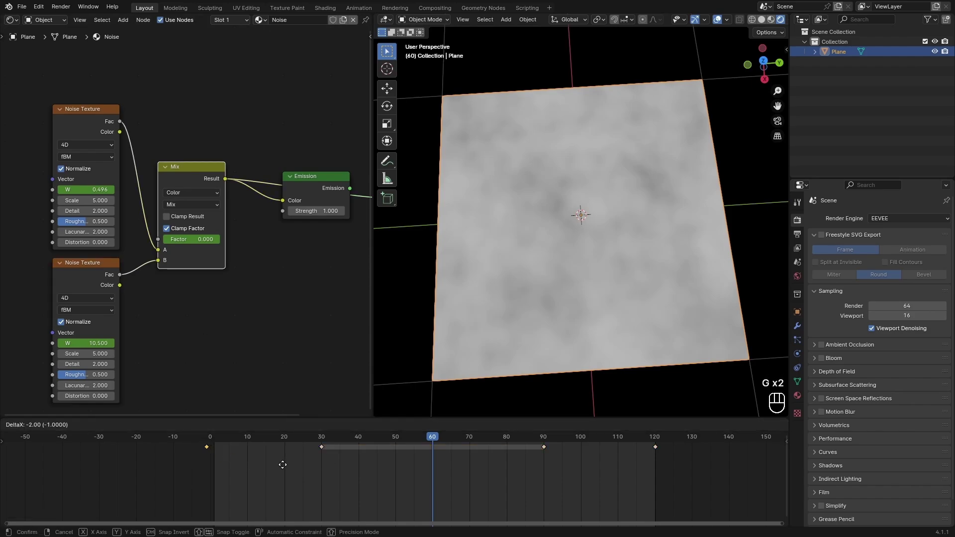
click(287, 464)
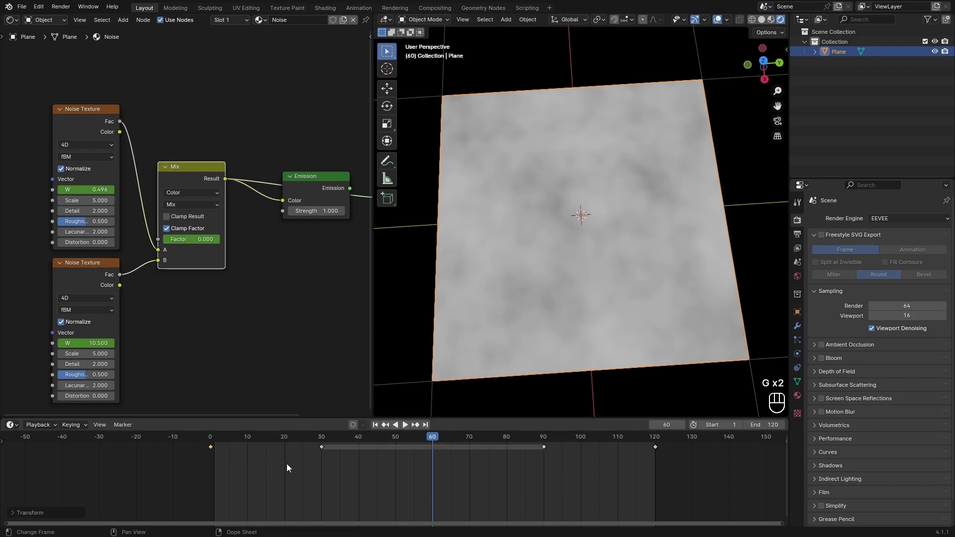
click(89, 121)
click(701, 425)
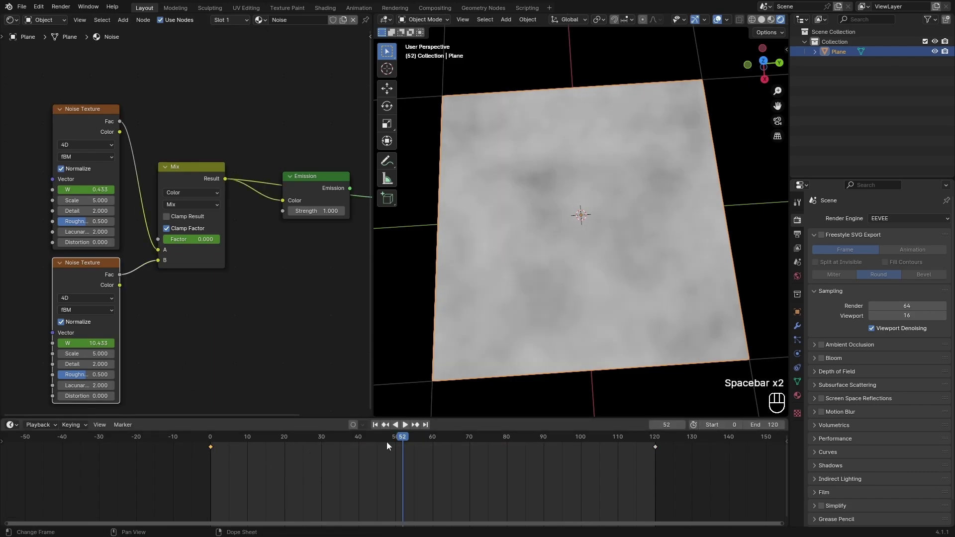
Keyframe the duplicated Noise Texture's W at frame 60 and delete its keyframe at frame 120.
drag(387, 442, 432, 438)
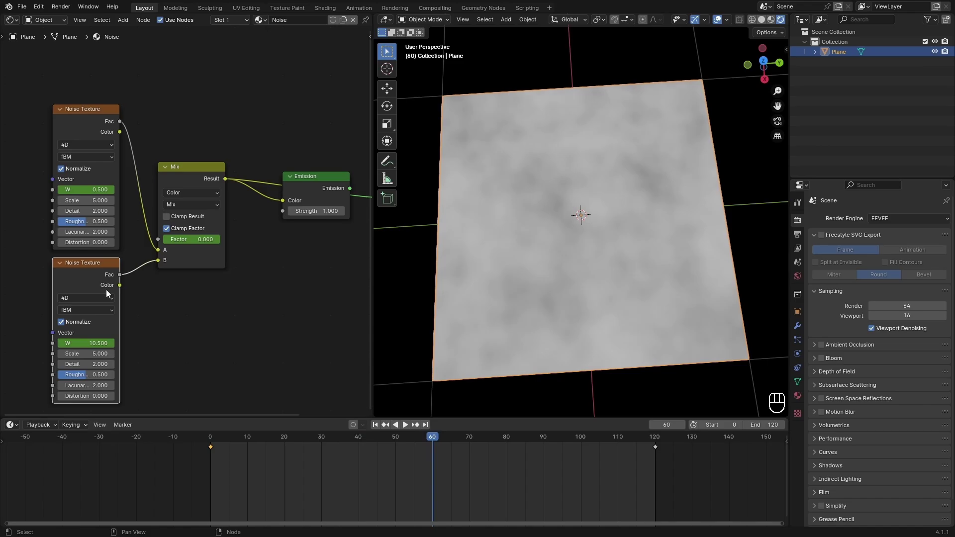
key(i)
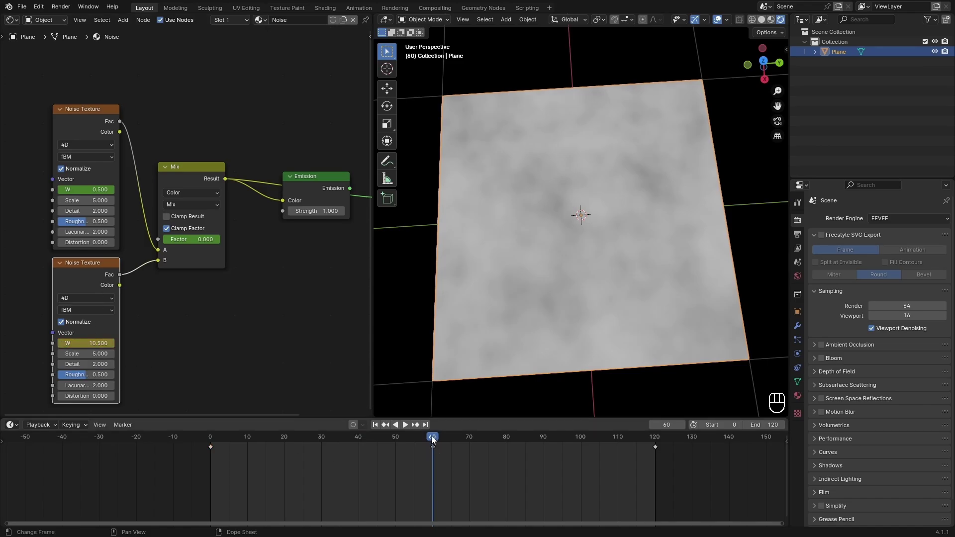
drag(432, 438, 432, 440)
drag(683, 471, 615, 436)
key(x)
click(655, 449)
Scrub the timeline and examine the Mix Factor keyframes at frames 0, 30 and 90 against the noise animation.
drag(250, 437, 376, 445)
click(184, 168)
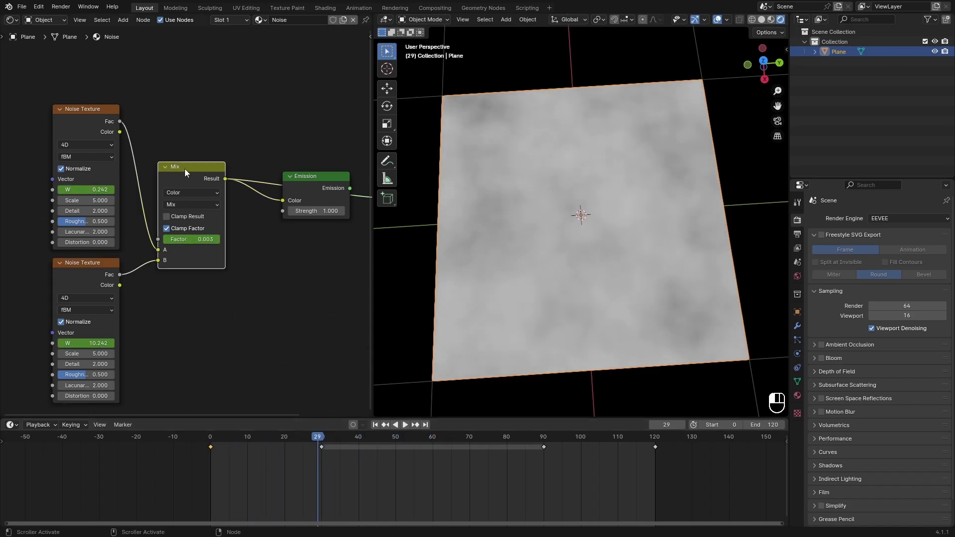
click(543, 441)
mouse_move(544, 439)
mouse_down()
mouse_move(658, 437)
mouse_move(559, 439)
mouse_up()
drag(476, 461, 127, 439)
drag(222, 438, 320, 444)
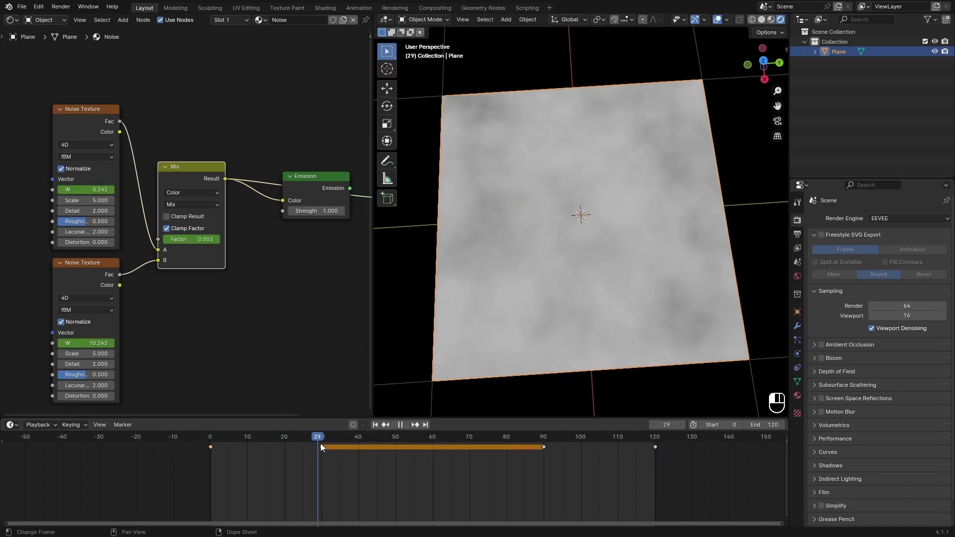
click(167, 286)
click(529, 438)
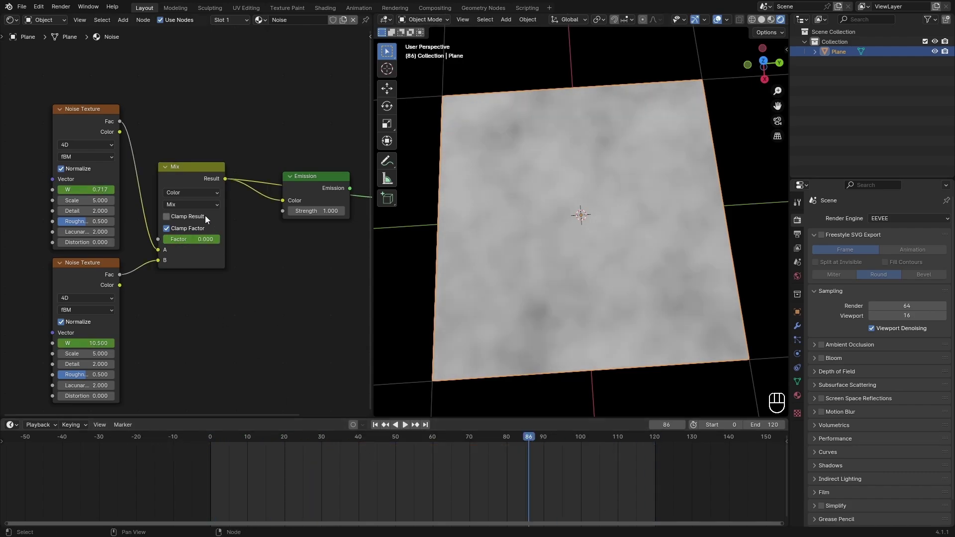
click(190, 171)
key(space)
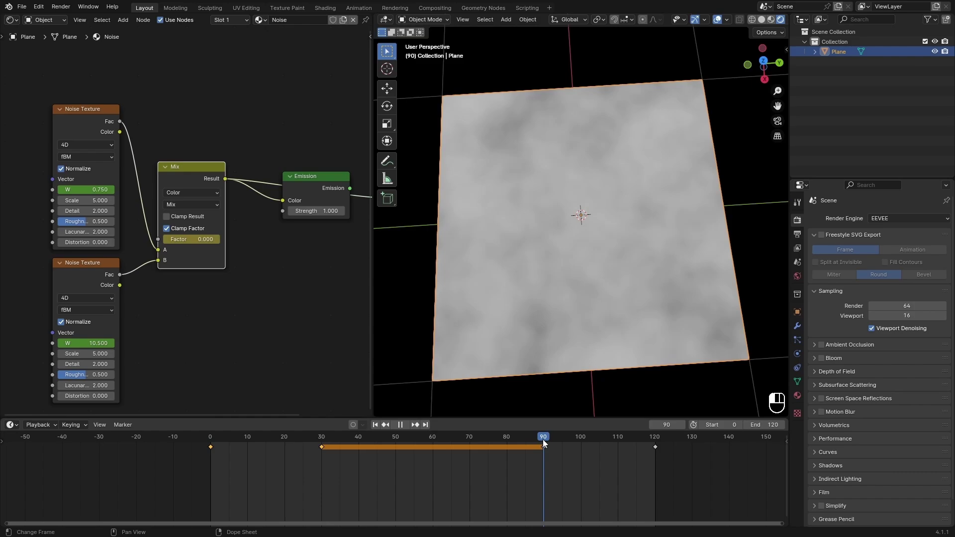
drag(550, 440, 321, 440)
key(space)
key(space)
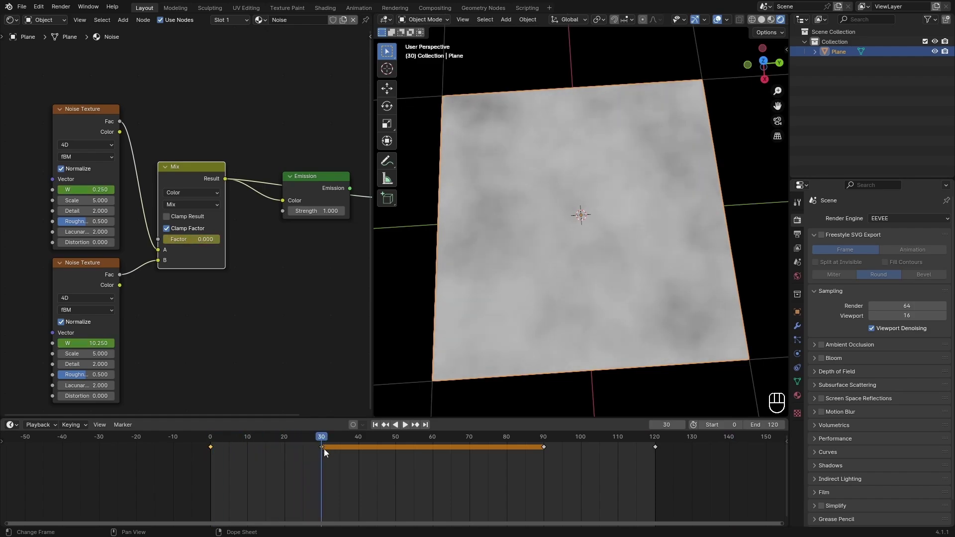
Shift both W keyframes of the duplicated Noise Texture 30 frames earlier, to frames -30 and 30.
click(85, 275)
drag(481, 485, 103, 446)
drag(244, 436, 412, 458)
key(space)
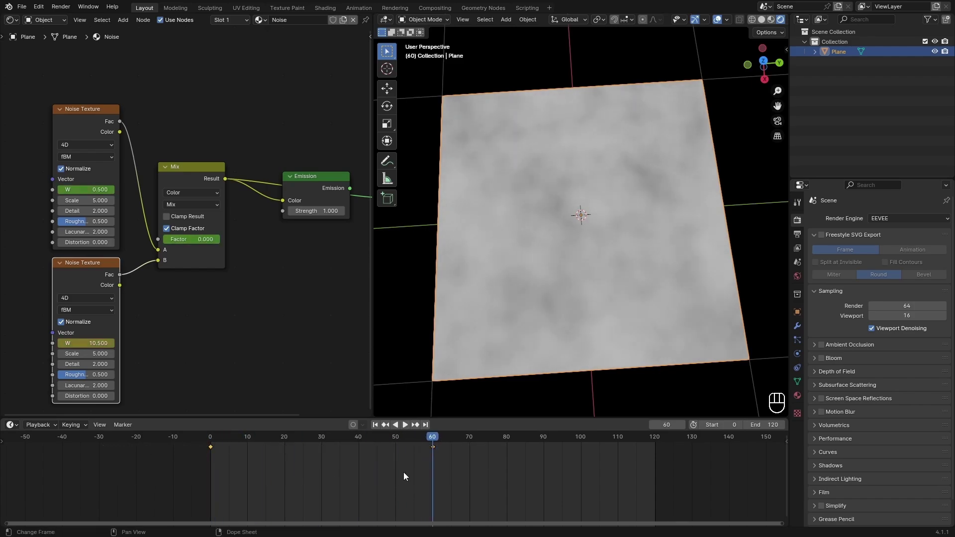
key(g)
click(320, 469)
Copy the duplicated Noise Texture's two W keyframes and paste them starting at frame 90.
drag(328, 438, 288, 446)
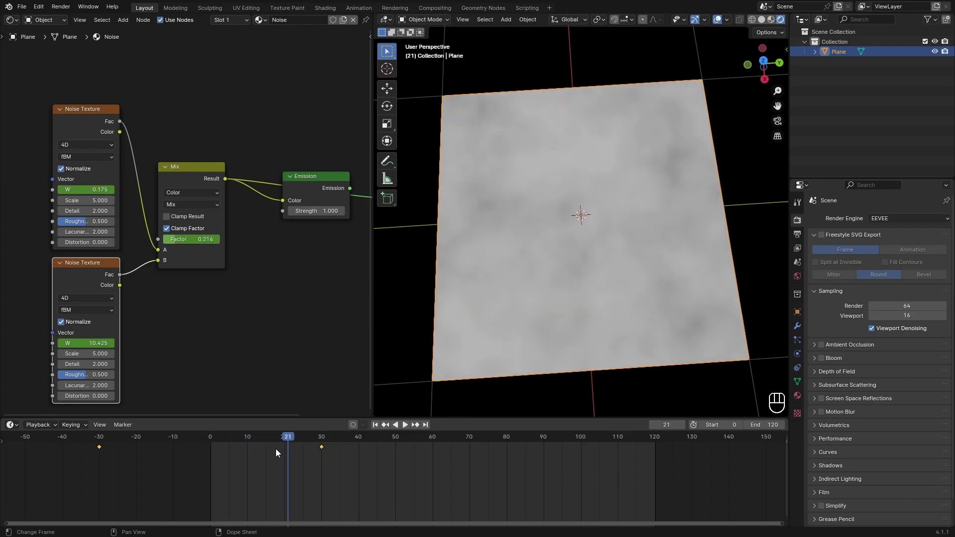
key(ctrl+c)
key(space)
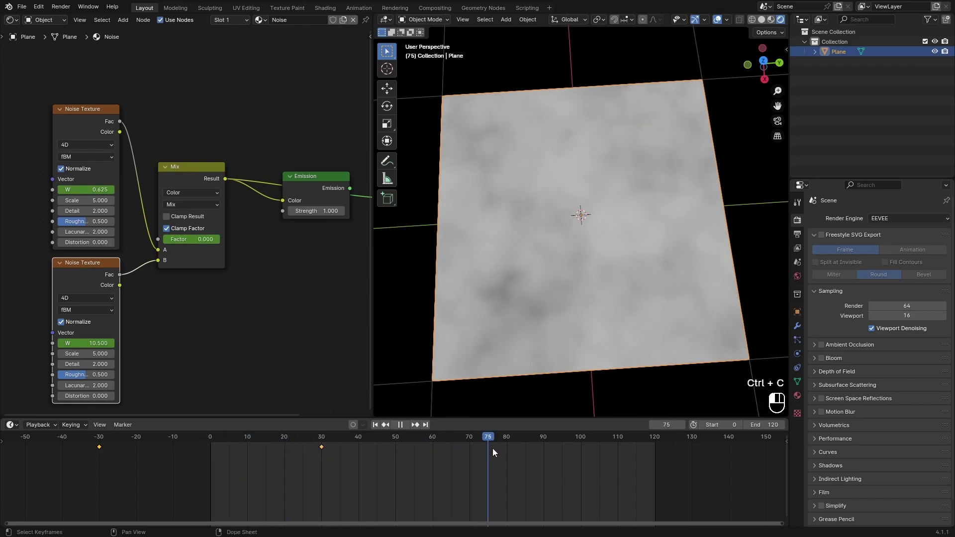
drag(493, 450, 544, 448)
key(ctrl+v)
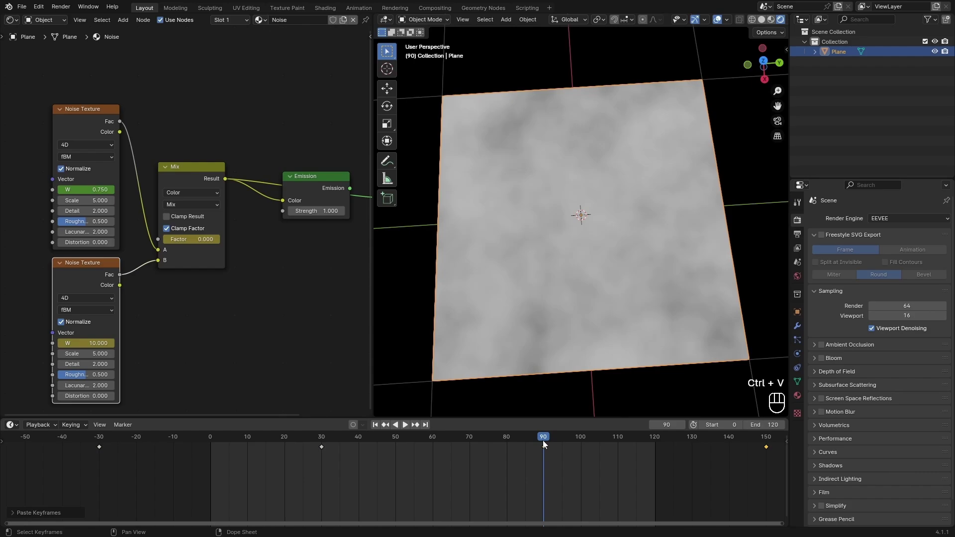
Play the animation and compare the noise at frame 120 with frame 0.
key(space)
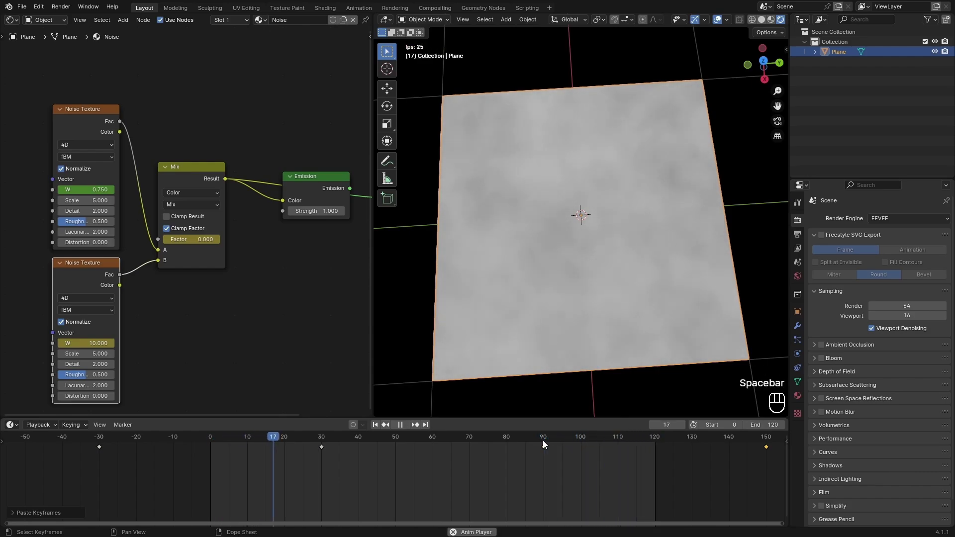
drag(638, 443, 656, 438)
key(space)
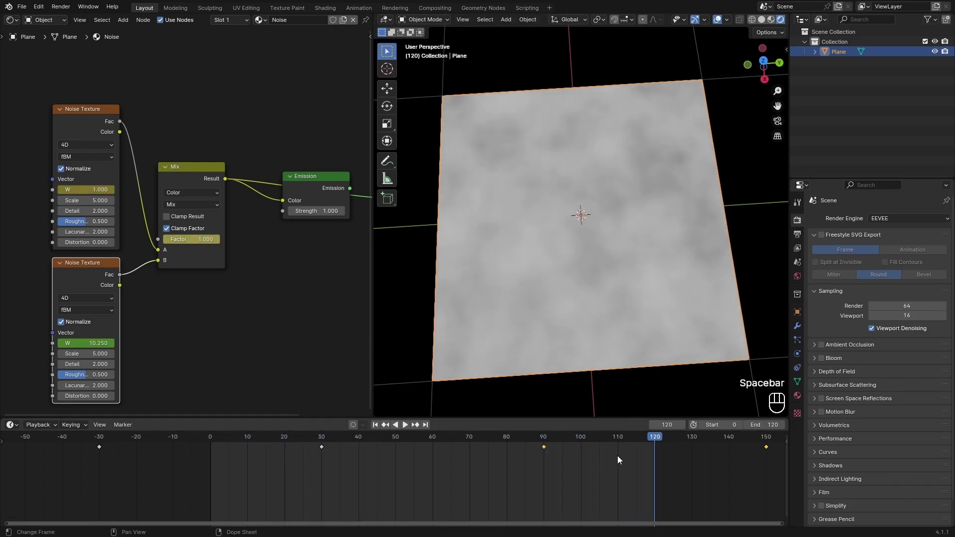
click(211, 440)
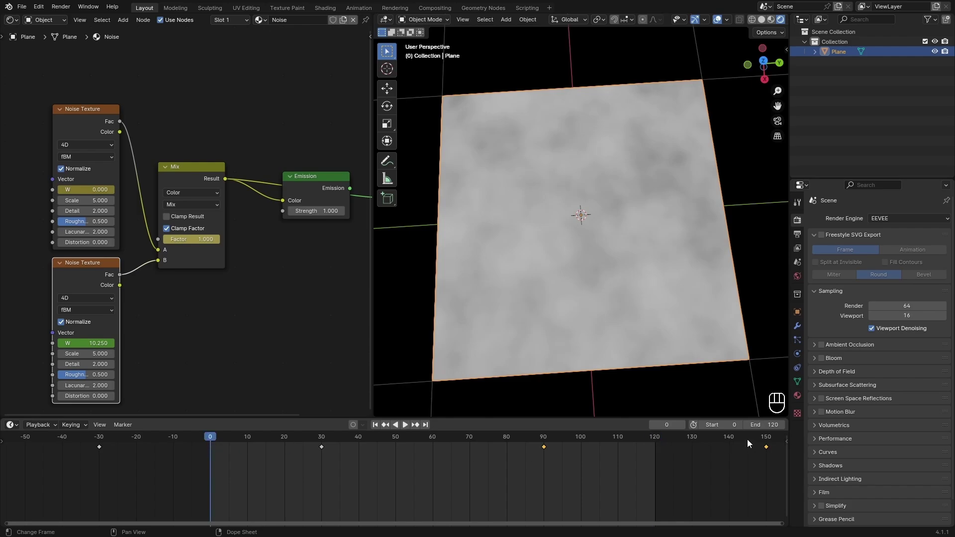
Set the scene's start frame to 1 and play the animation from the beginning.
click(741, 426)
drag(207, 438, 210, 448)
key(space)
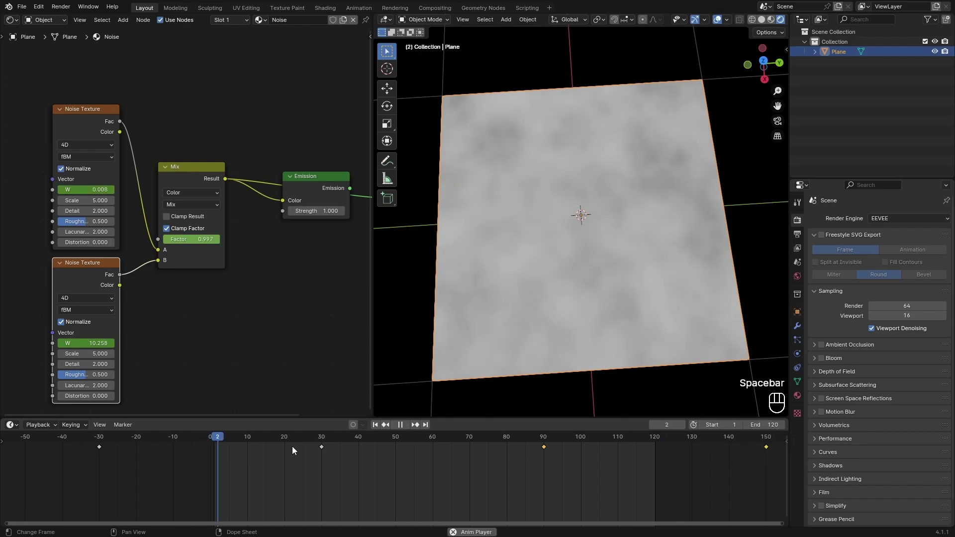